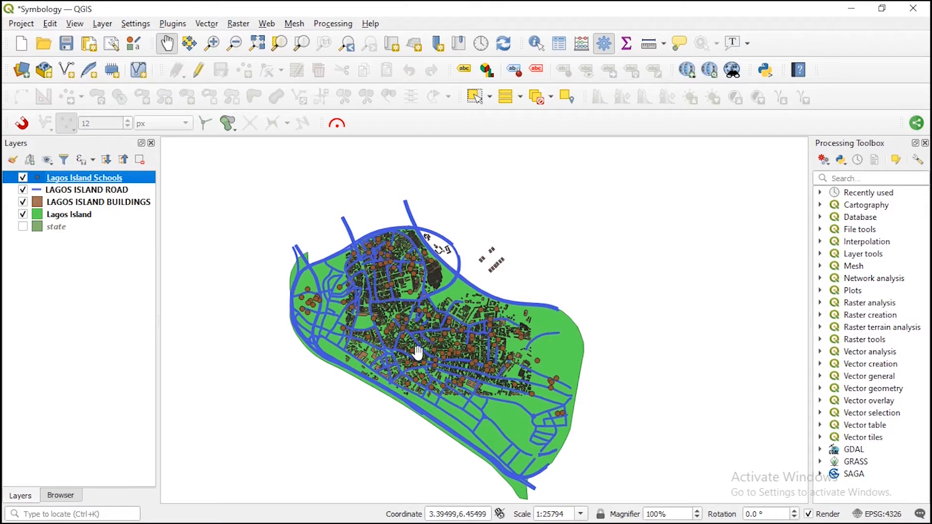
- Examine the Lagos Island schools, roads and buildings up close, and return to the view of the whole island
scroll(369, 330, "up", 1)
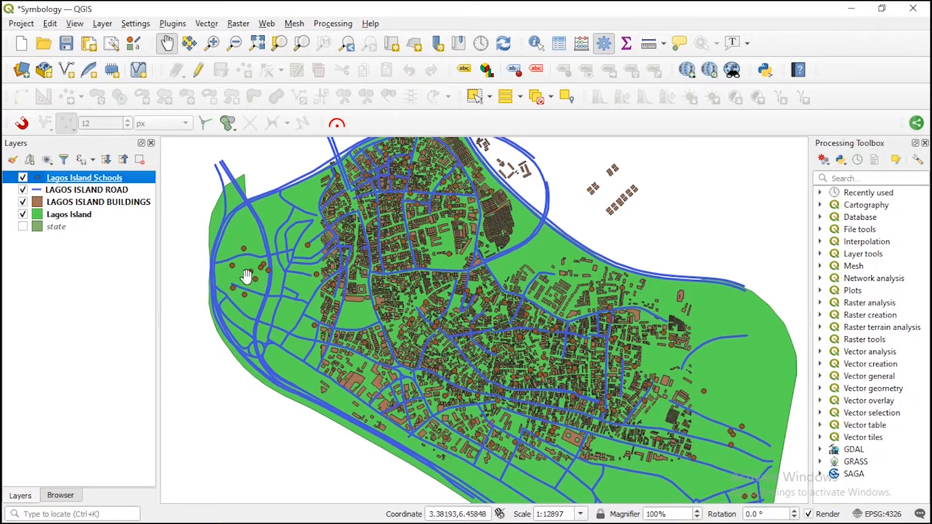
scroll(369, 393, "up", 2)
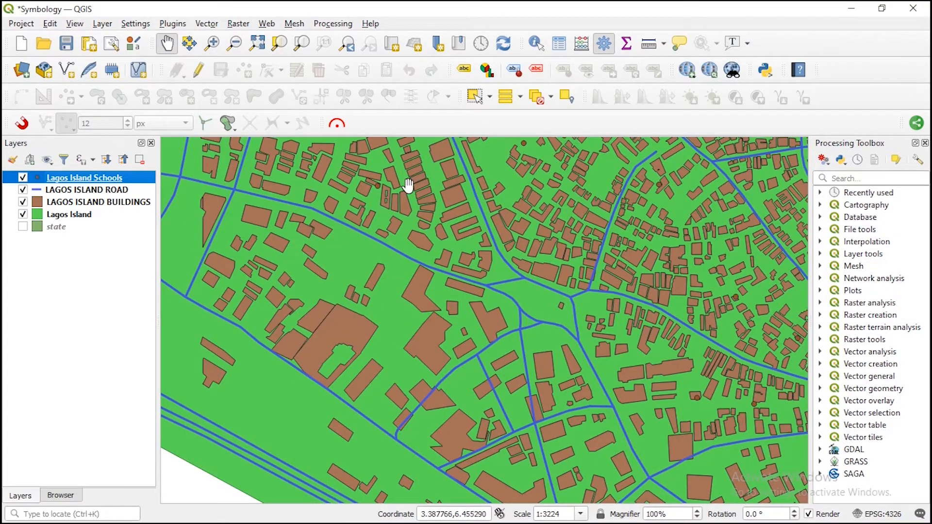
scroll(409, 184, "down", 1)
scroll(420, 193, "down", 1)
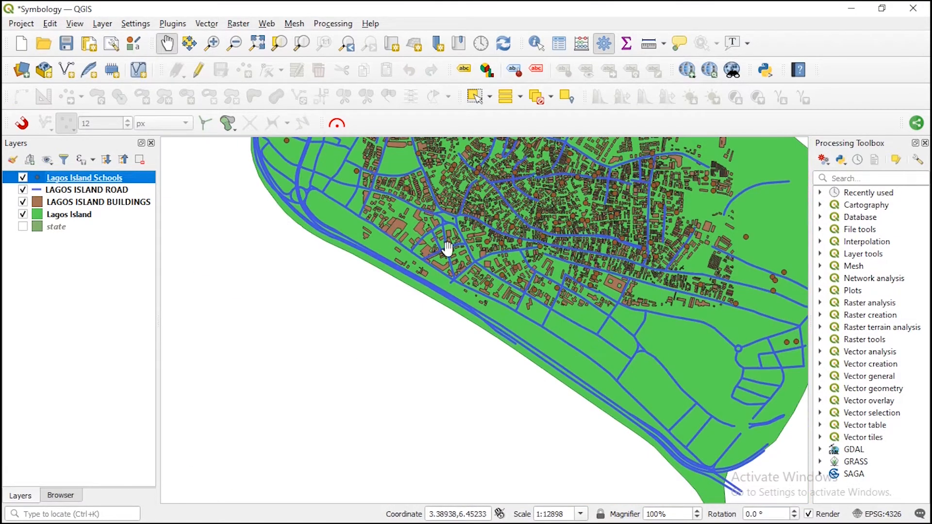
scroll(494, 291, "down", 1)
left_click_drag(495, 289, 452, 376)
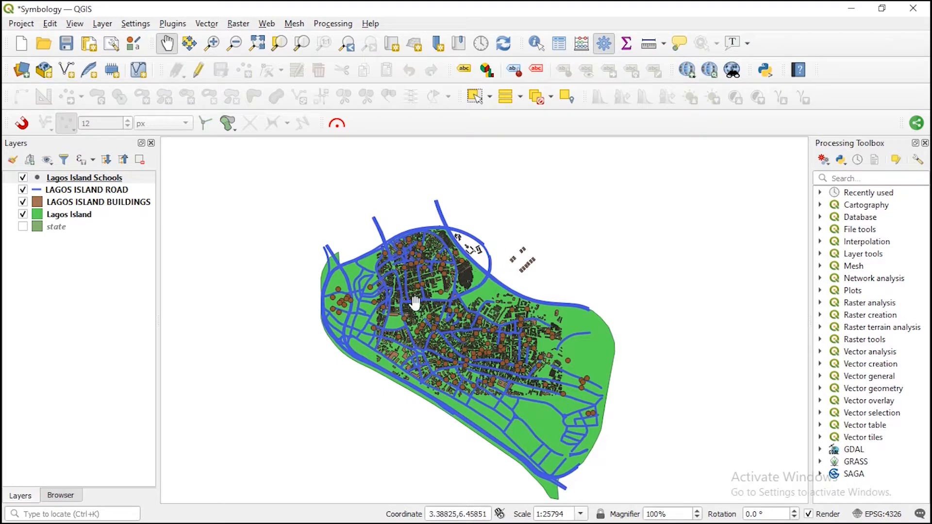
- Open the symbology settings of the Lagos Island Schools layer in an enlarged dialog and review the available renderer types
left_click(75, 179)
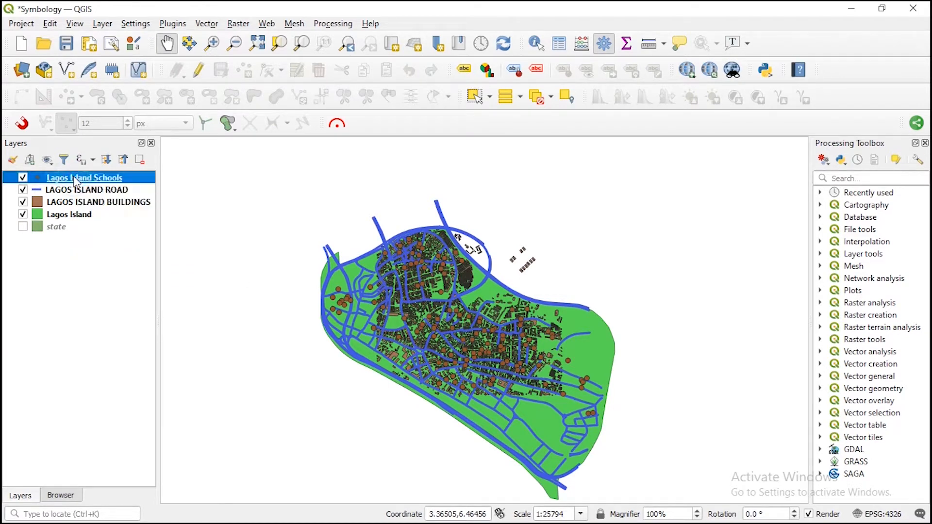
double_click(73, 177)
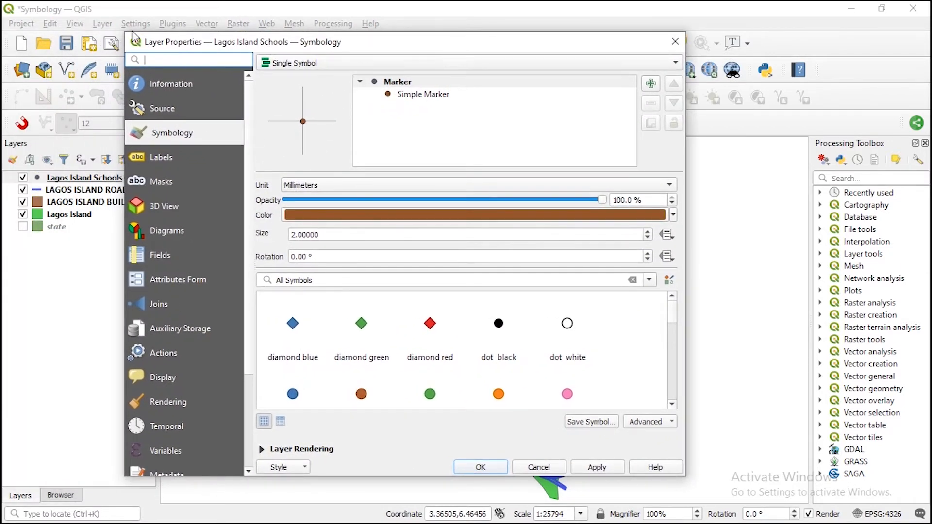
left_click_drag(128, 31, 250, 79)
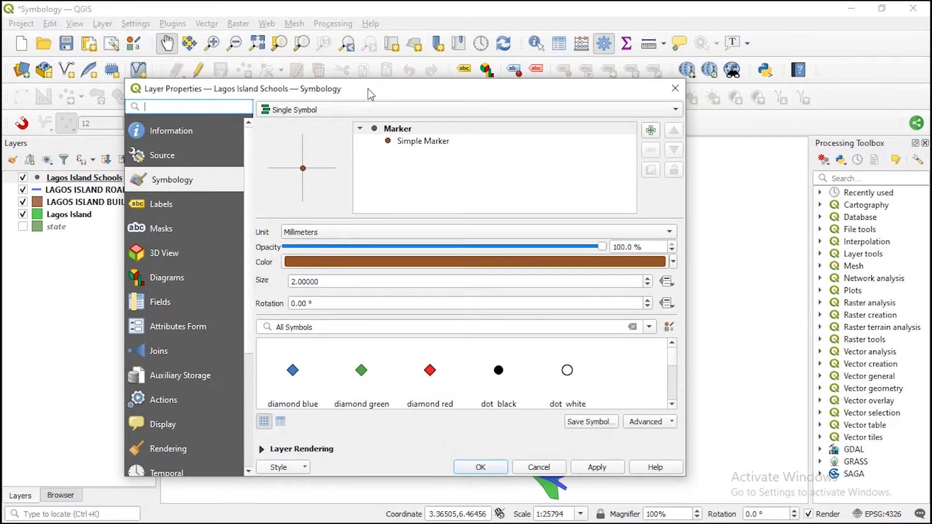
left_click_drag(374, 91, 510, 44)
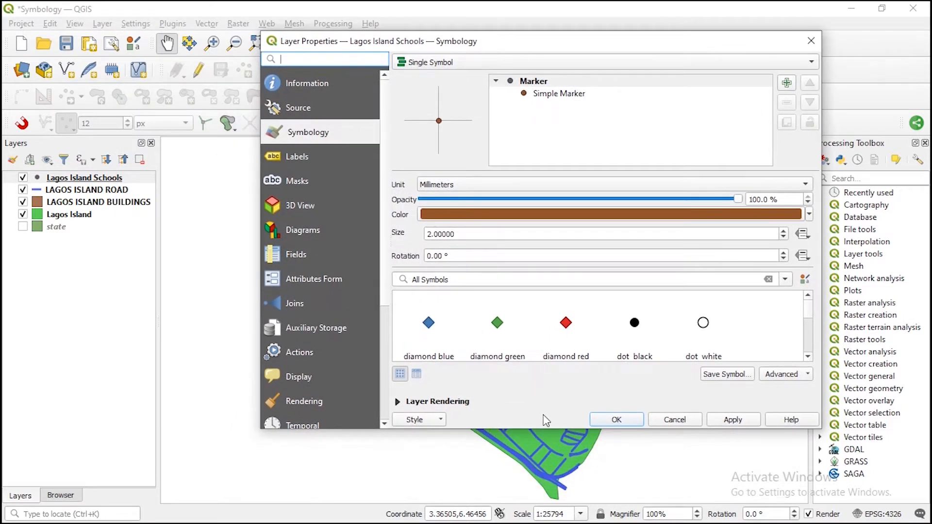
left_click_drag(549, 429, 549, 498)
left_click_drag(502, 45, 544, 41)
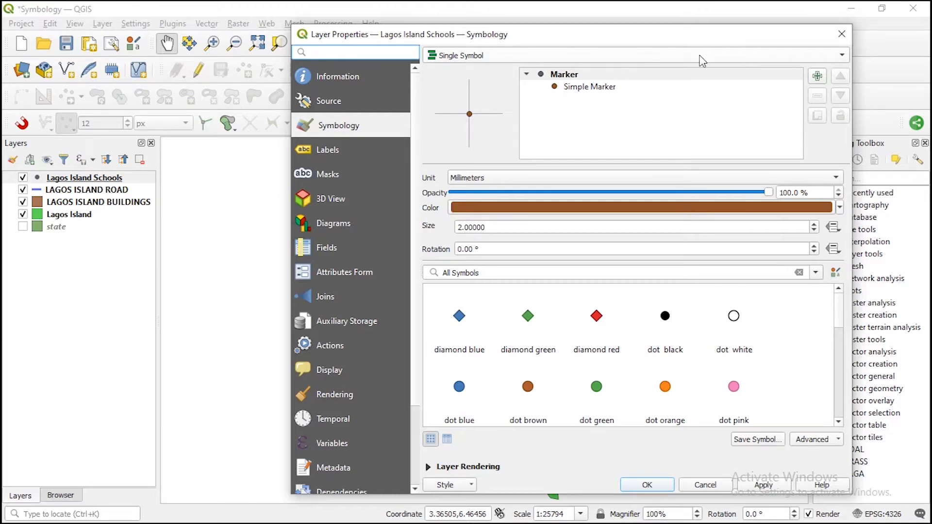
left_click(623, 59)
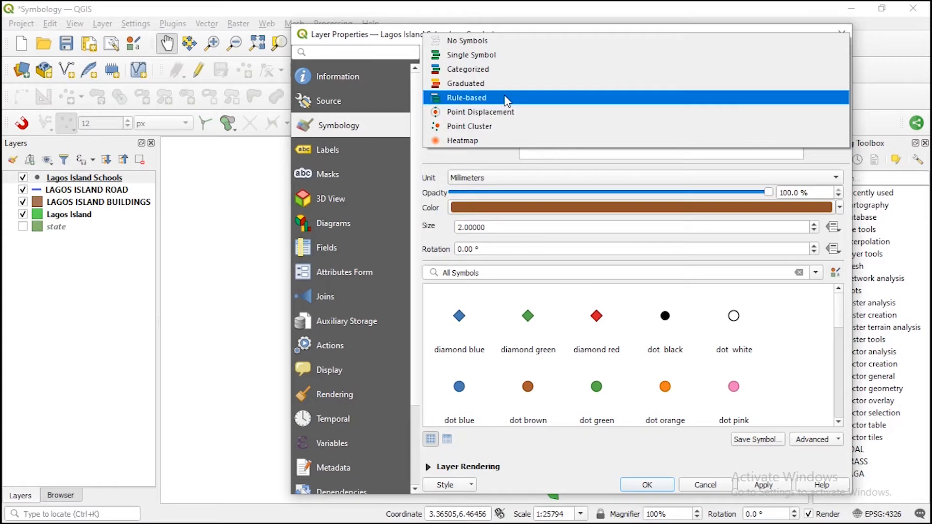
left_click(368, 10)
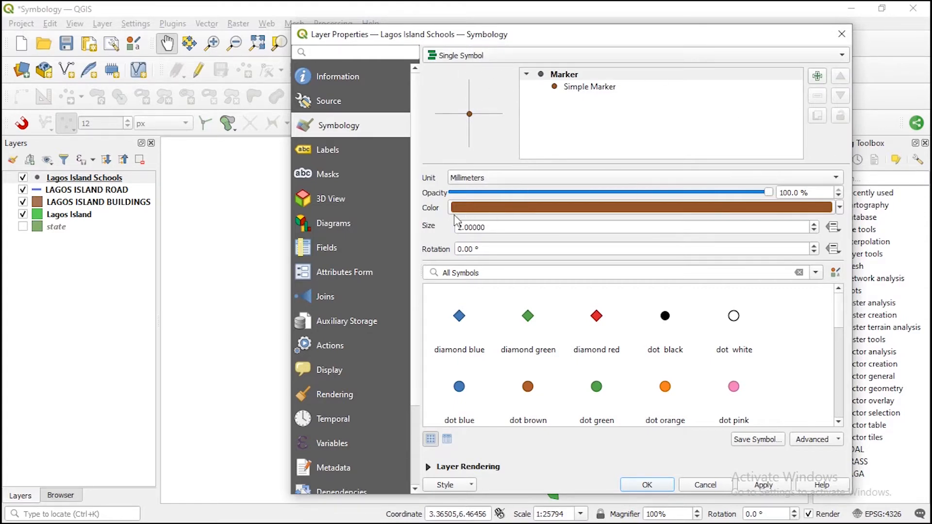
- Open the school marker's colour for editing and adjust it by hue and RGB values to orange-red #db3a12
left_click(832, 211)
left_click_drag(239, 313, 260, 302)
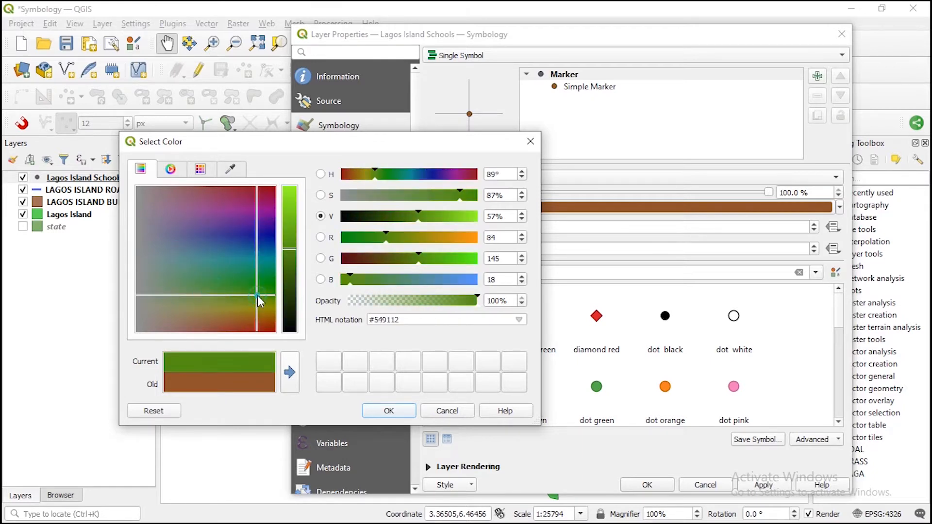
left_click(458, 237)
left_click(461, 258)
left_click_drag(453, 256, 372, 258)
- Try other marker colours on the colour wheel, including pink #e250b4, and end on orange-red #ed3a09
left_click(170, 170)
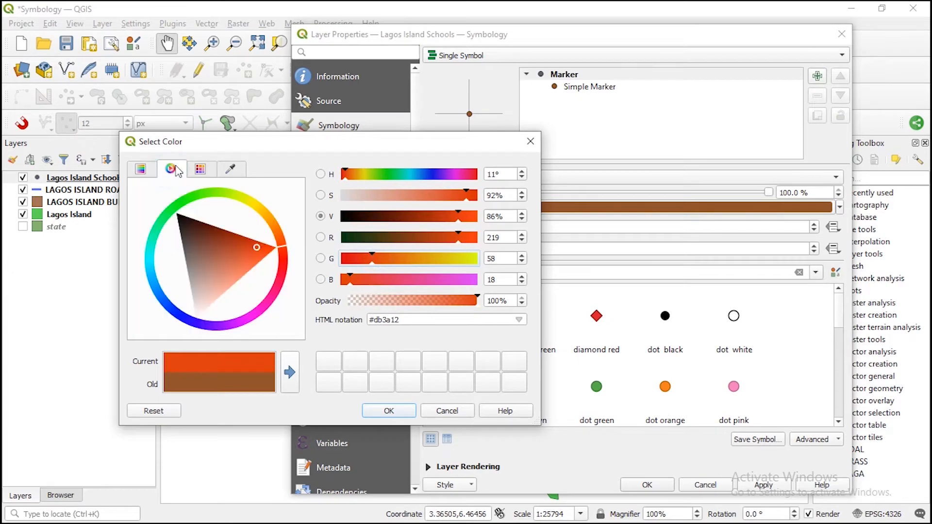
left_click_drag(256, 248, 240, 265)
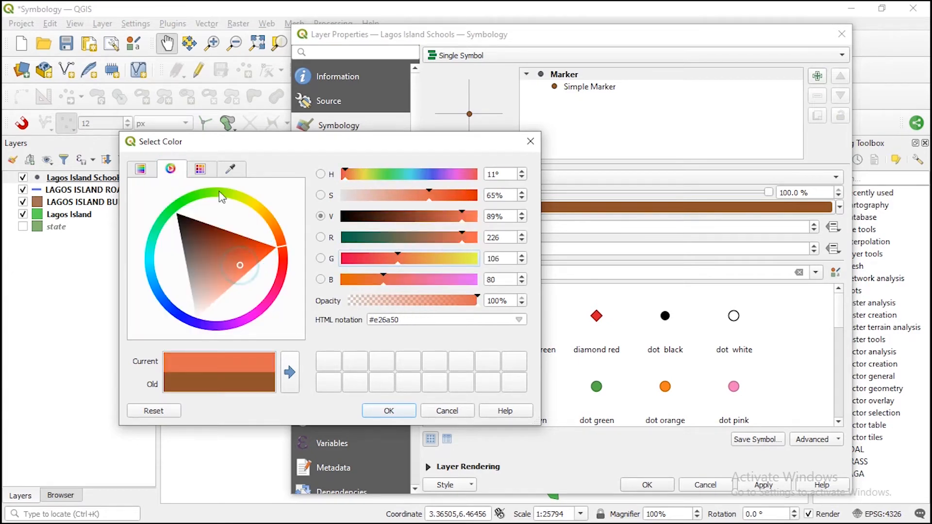
mouse_move(237, 208)
left_mouse_down()
mouse_move(233, 198)
mouse_move(165, 214)
mouse_move(147, 269)
mouse_move(167, 309)
mouse_move(202, 325)
mouse_move(266, 301)
left_mouse_up()
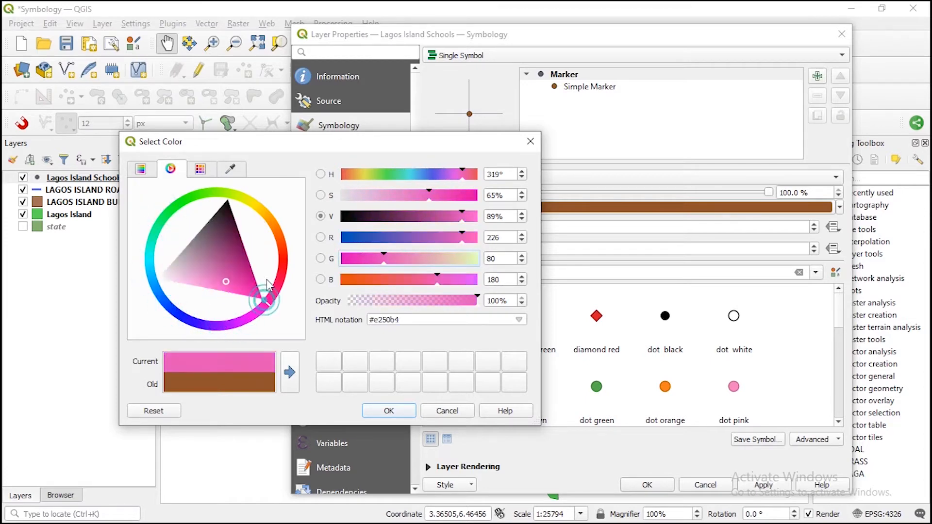
left_click(282, 244)
left_click(250, 245)
left_click(266, 246)
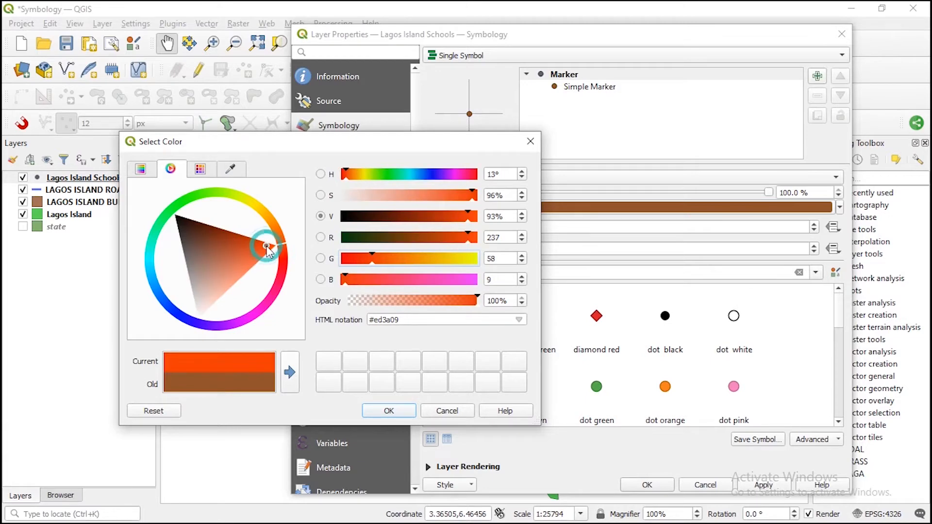
- Look through the recent colours and the standard colours among the colour swatches
left_click(201, 170)
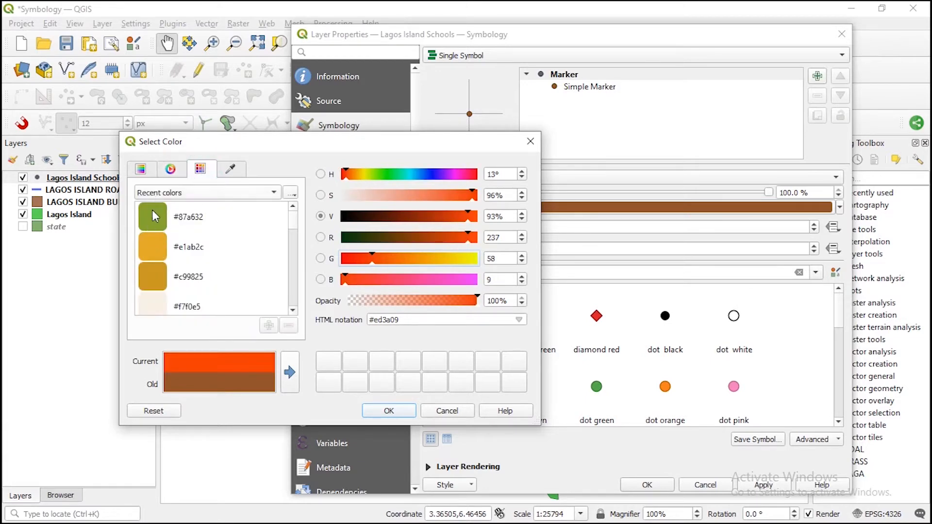
scroll(162, 240, "down", 2)
scroll(163, 243, "up", 2)
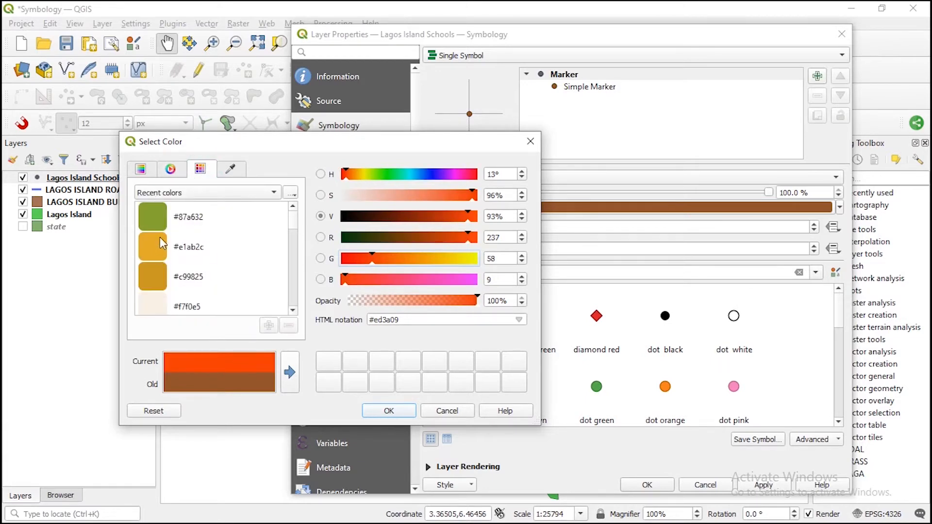
left_click(175, 193)
left_click(173, 207)
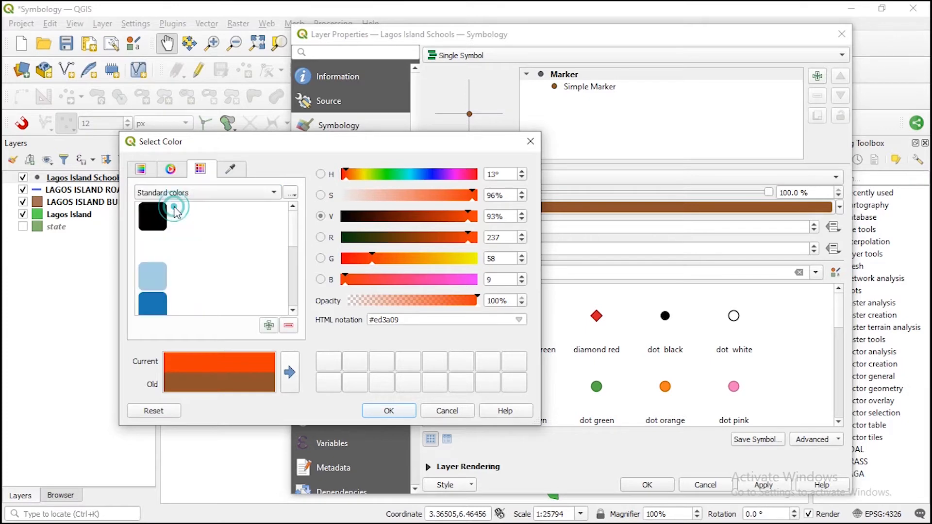
- Set the school marker colour to red #f22522 using the colour wheel
left_click(171, 169)
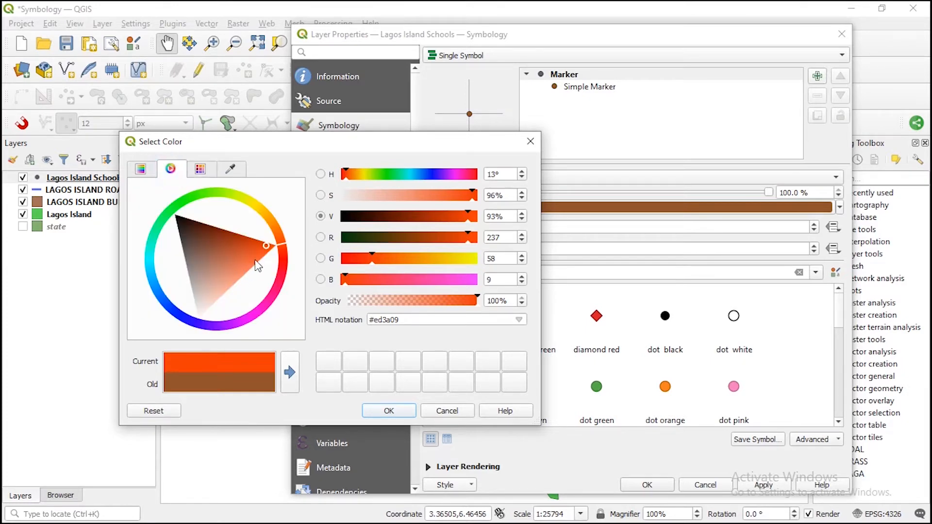
left_click(281, 257)
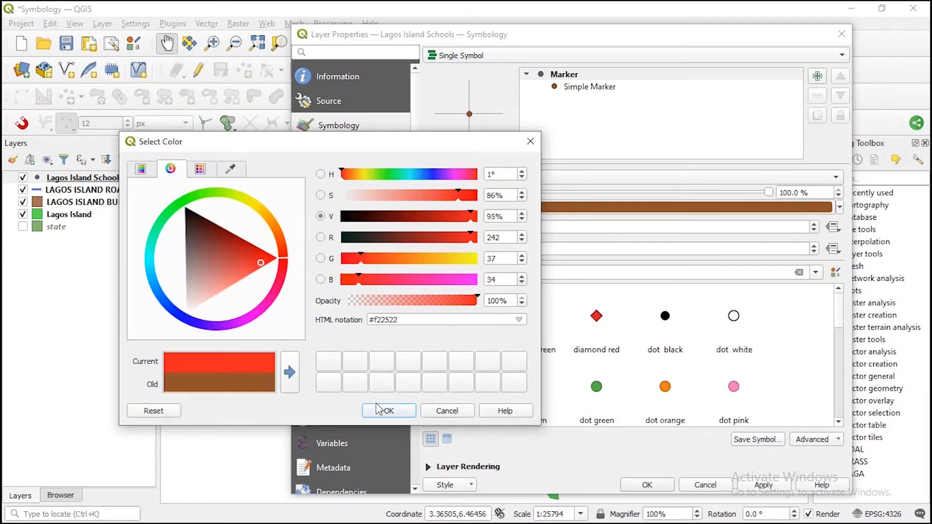
left_click(389, 411)
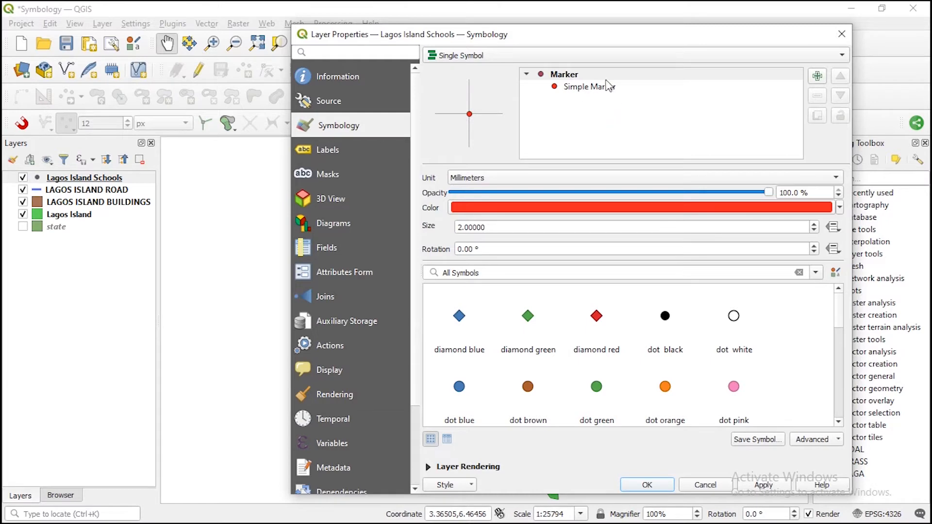
- Set the school marker size to 3 mm and apply the style with the map in view
left_click(816, 226)
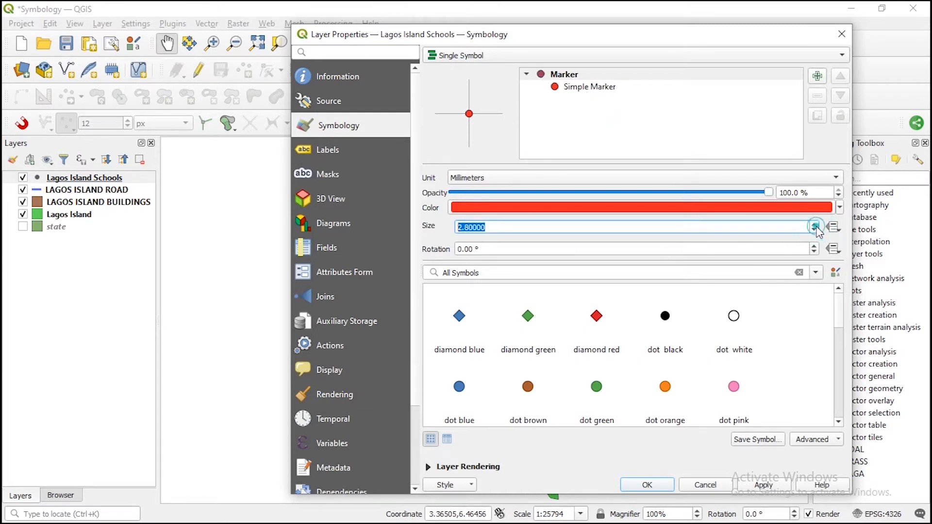
left_click_drag(602, 41, 241, 42)
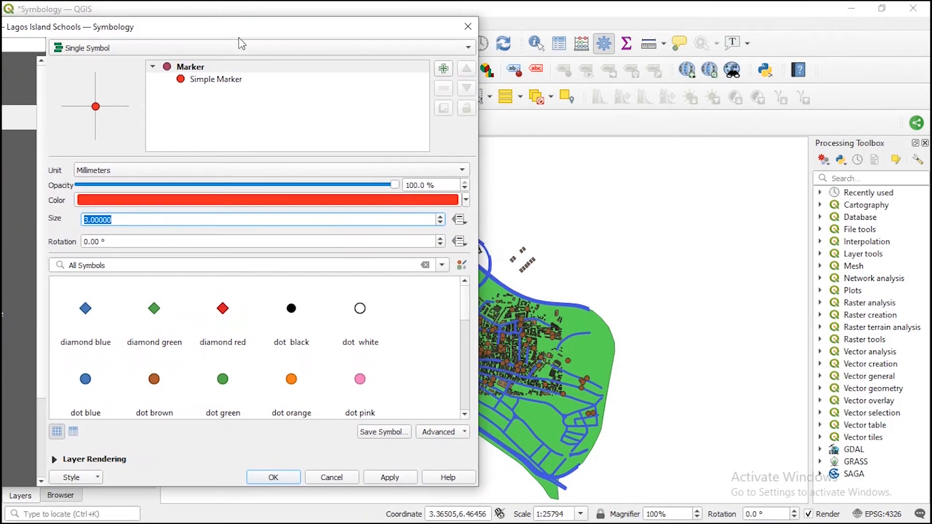
left_click(391, 478)
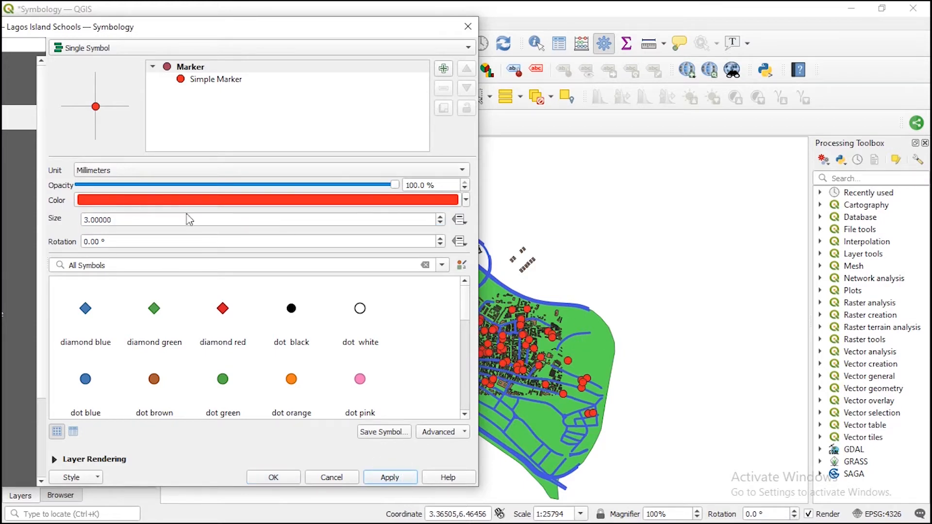
- Reduce the school marker size to 1.4 mm and apply it to the map
left_click(440, 224)
left_click(440, 223)
left_click(440, 223)
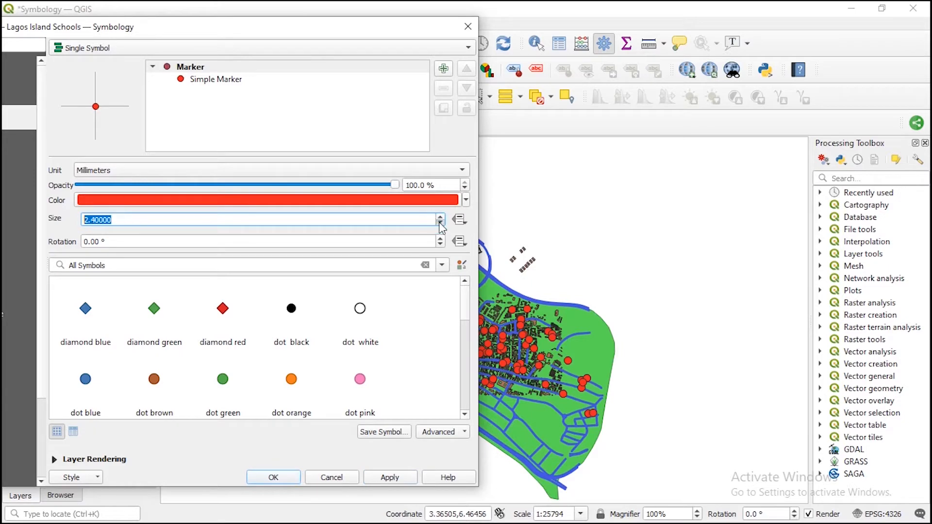
left_click(440, 223)
left_click(441, 224)
left_click(440, 223)
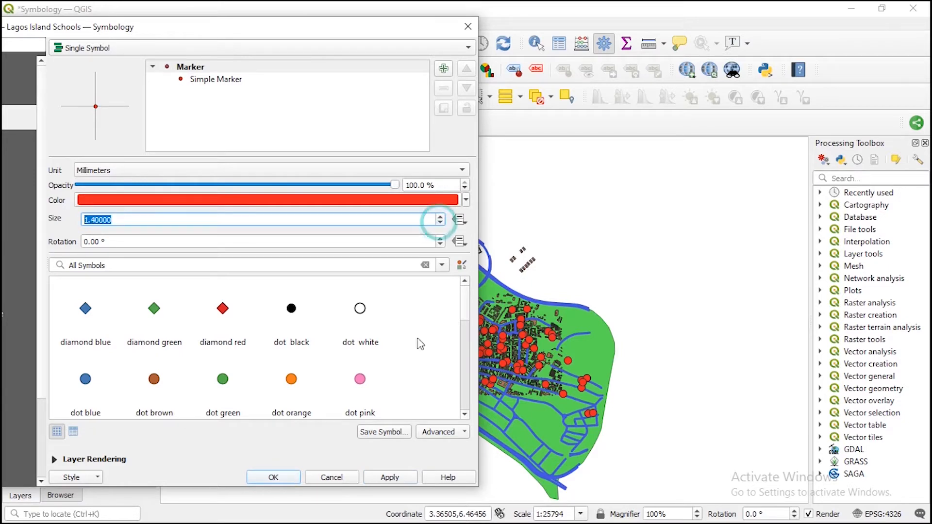
left_click(391, 478)
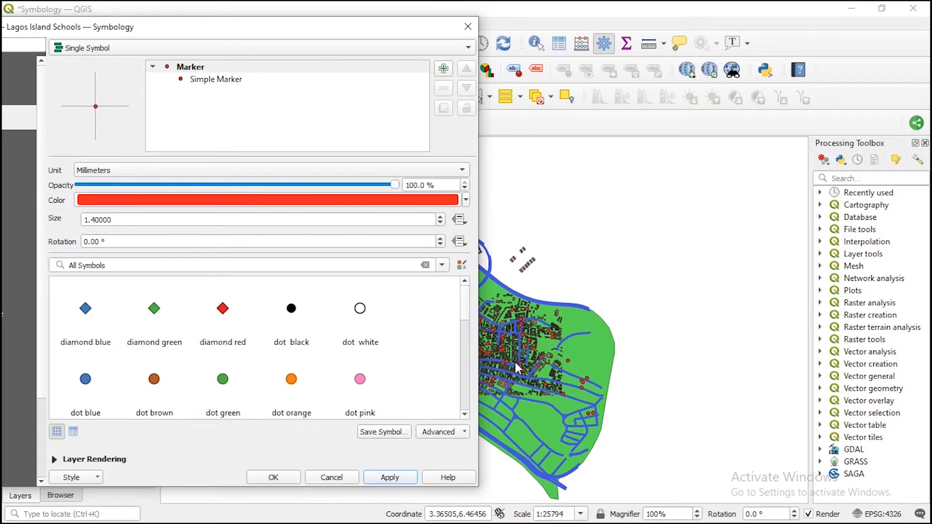
- Browse the marker symbol library, filtering by Colorful and Grayscale, and return to All Symbols
left_click_drag(230, 28, 421, 31)
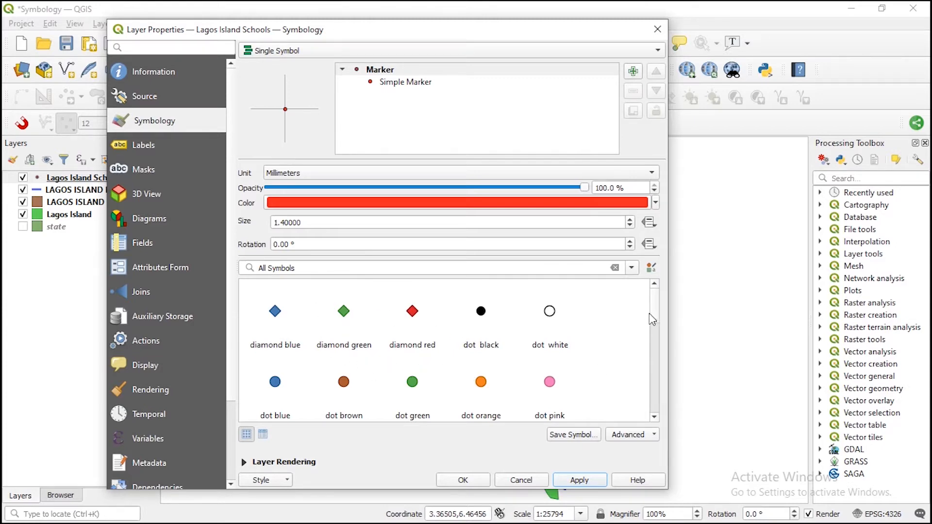
left_click_drag(656, 299, 650, 319)
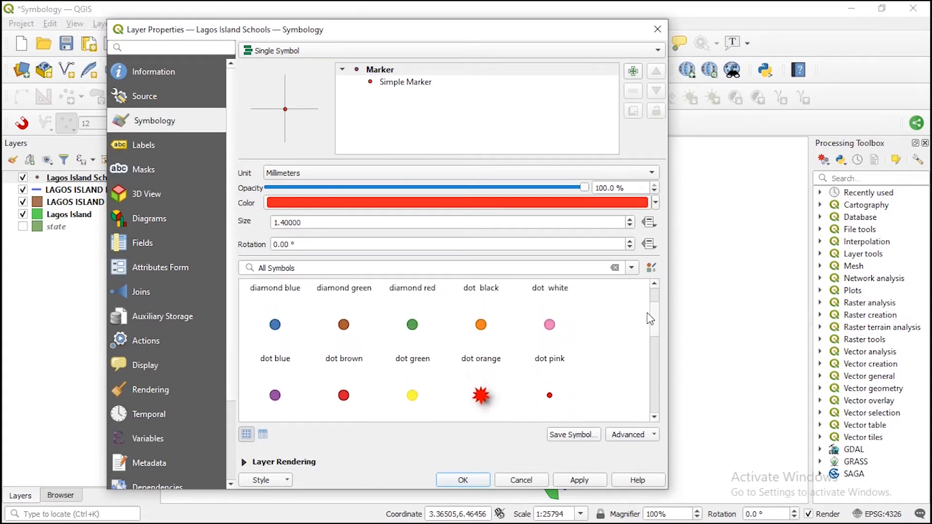
left_click(632, 269)
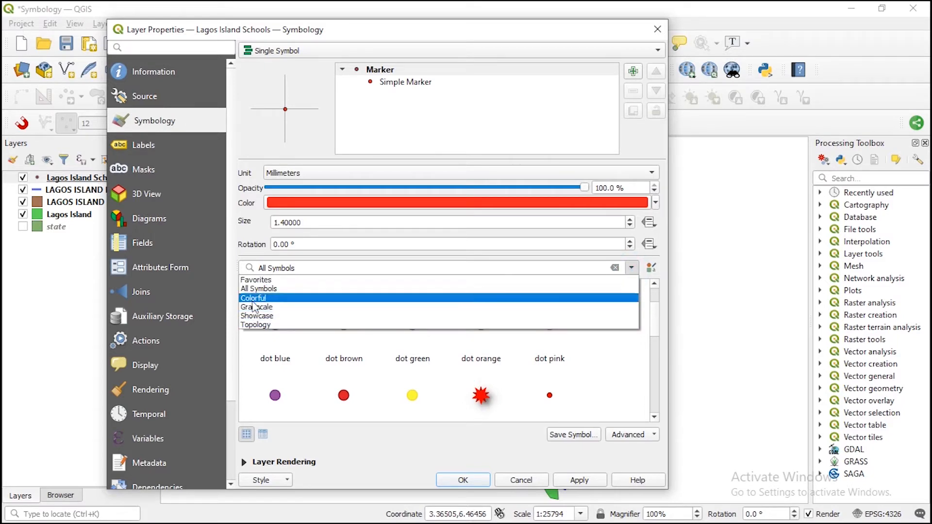
left_click(253, 297)
left_click(632, 268)
left_click(253, 309)
left_click(632, 268)
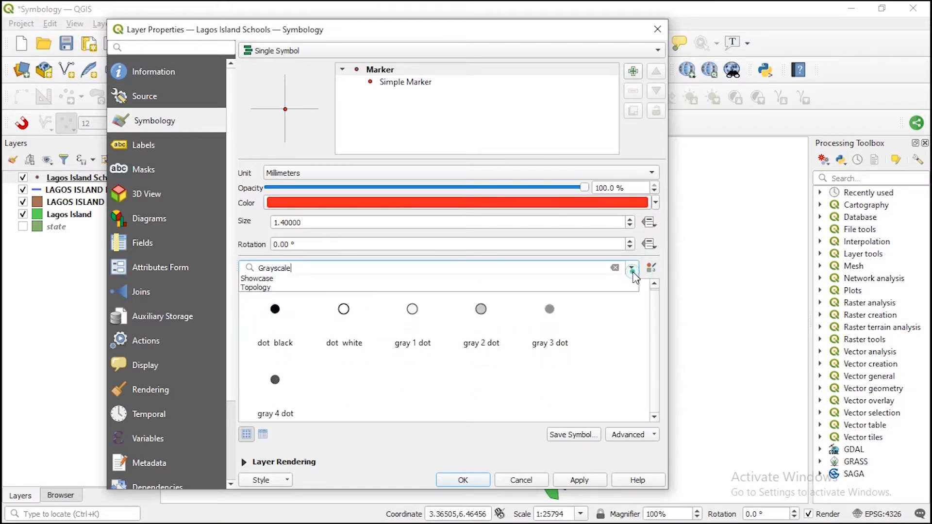
left_click(256, 290)
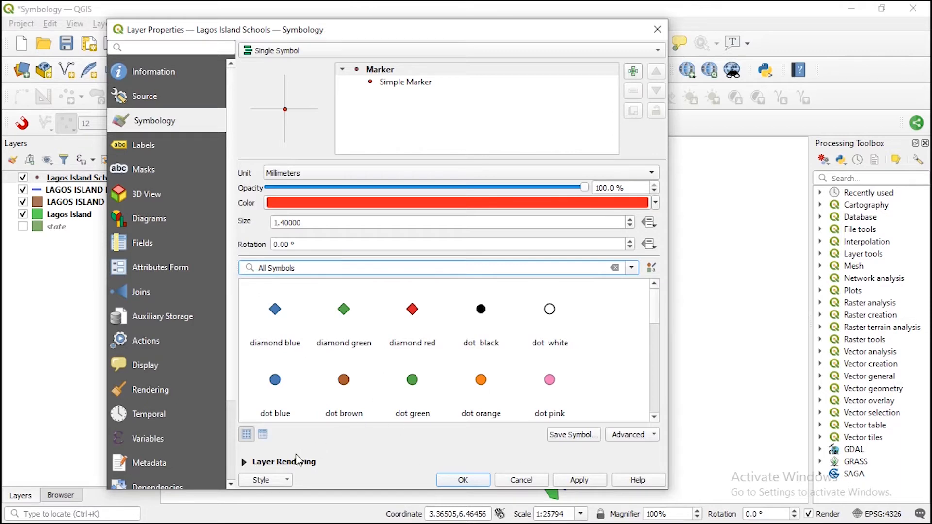
- Switch the schools layer to Categorized symbology and return it to Single Symbol
left_click(272, 479)
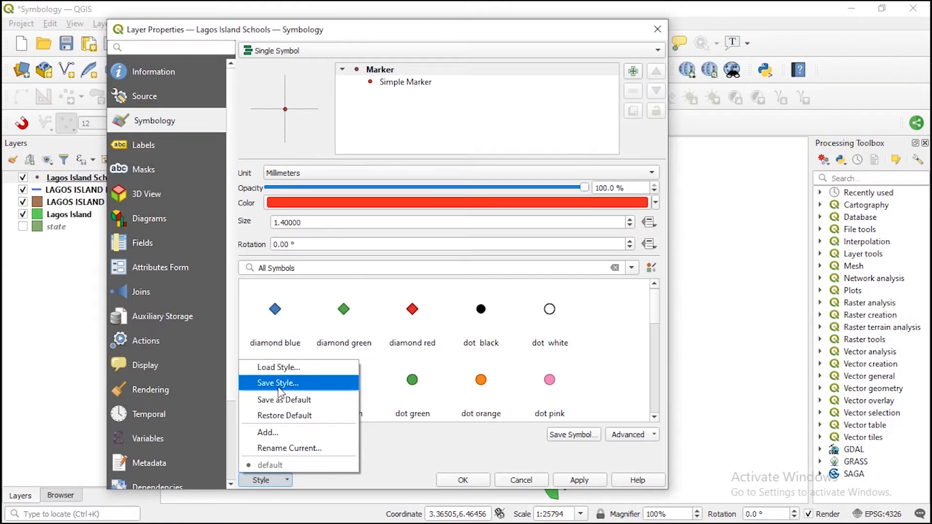
left_click(479, 47)
left_click(468, 46)
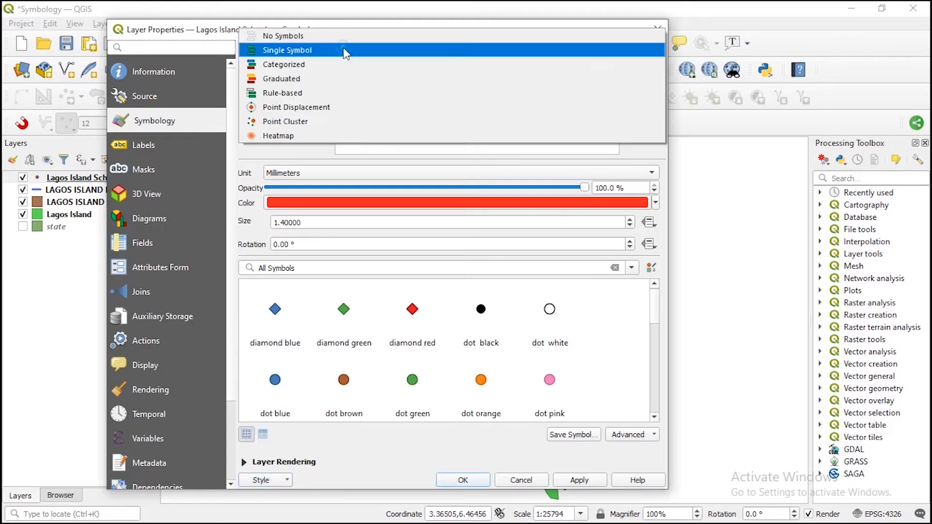
left_click(274, 65)
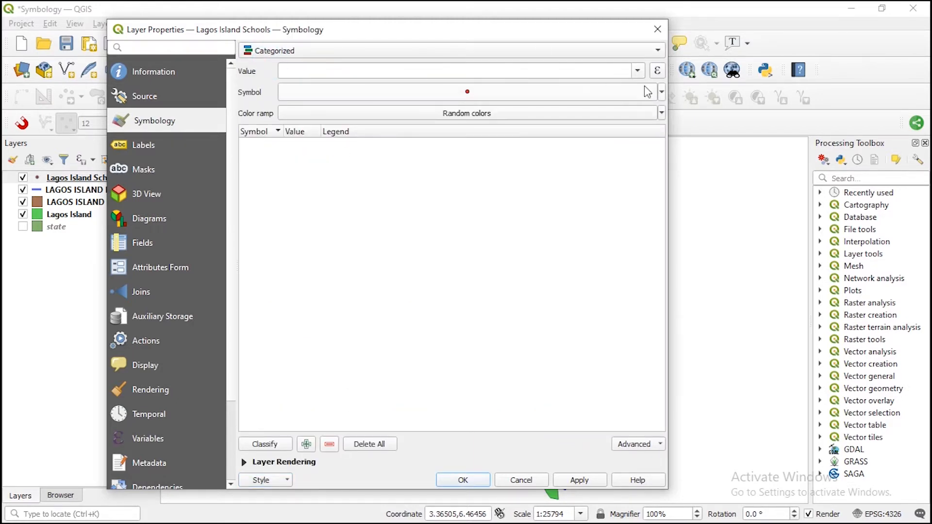
left_click(401, 46)
left_click(380, 39)
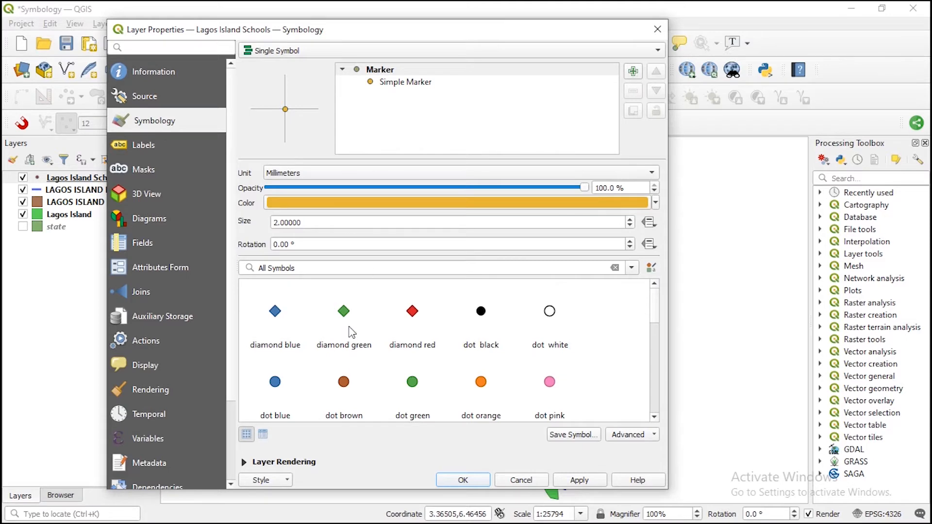
- Review the available symbology types and the layer style saving and loading options
mouse_move(352, 332)
left_click(293, 51)
left_click(275, 151)
left_click(268, 480)
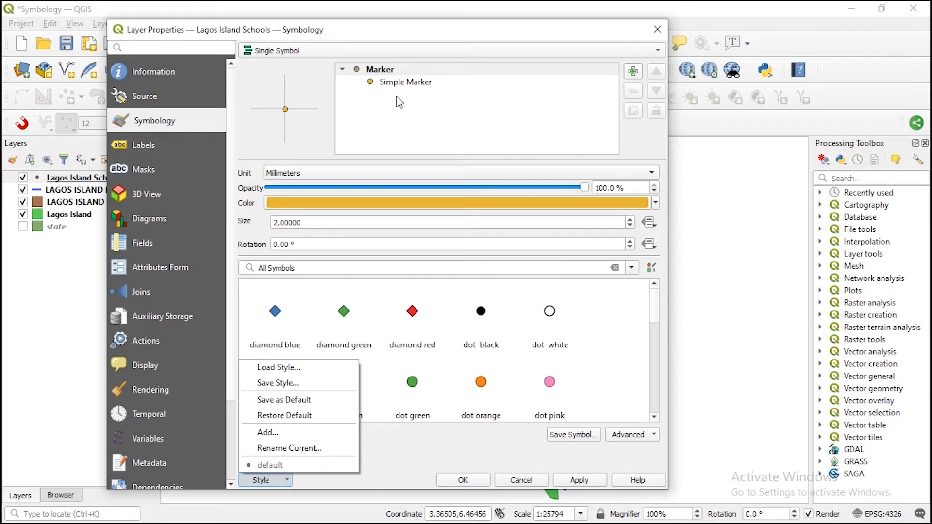
left_click(381, 69)
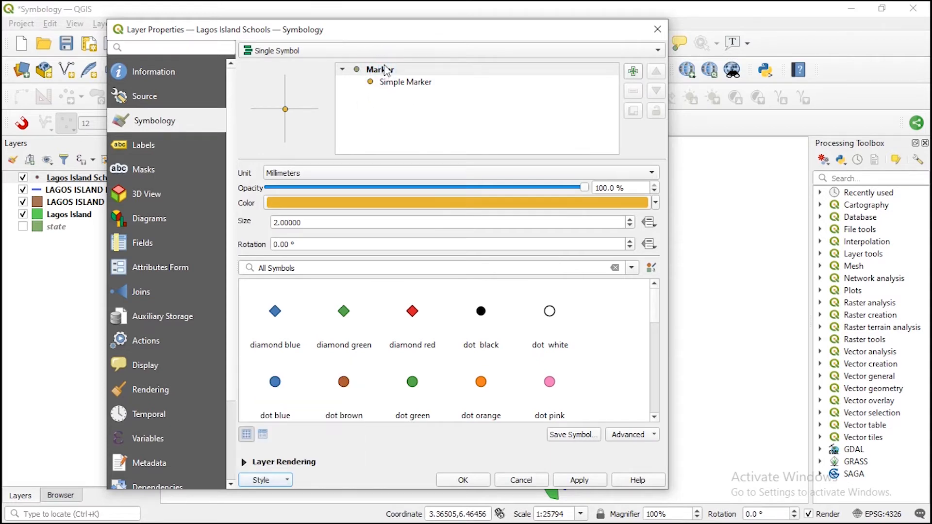
- Set the size of the Simple Marker symbol layer to 3.4 mm
left_click(387, 86)
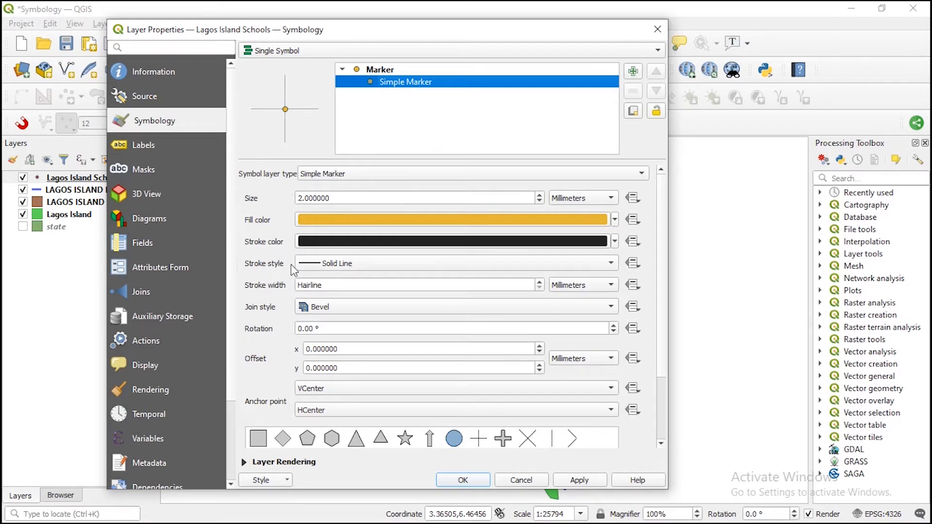
left_click(322, 266)
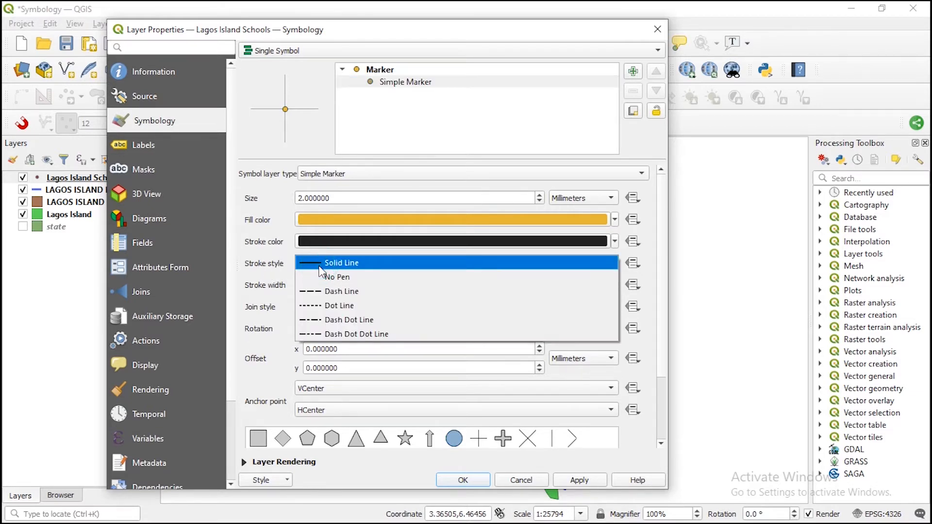
left_click(403, 143)
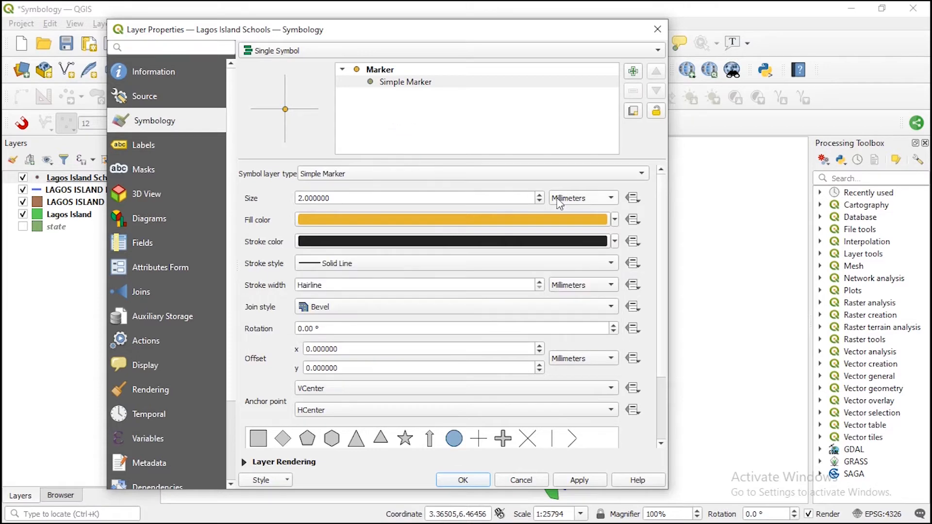
left_click(539, 195)
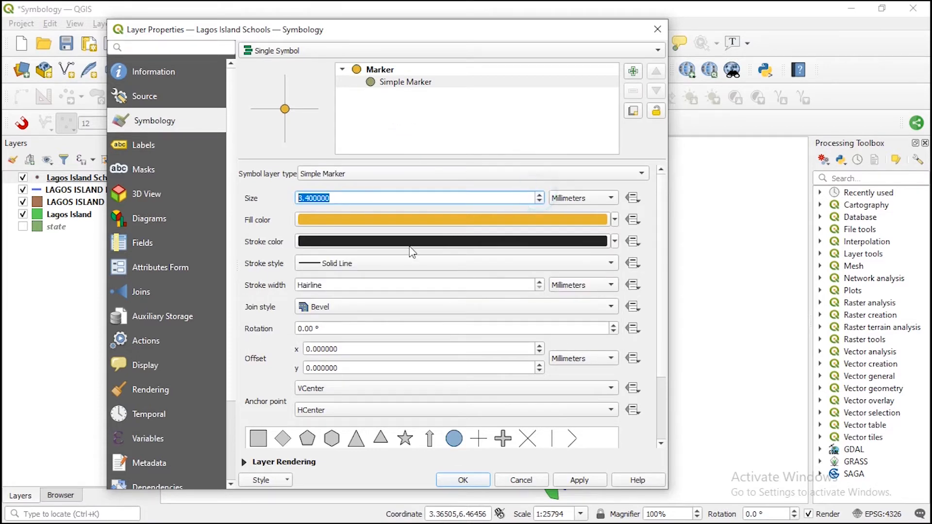
- Try the No Pen, Dash Line, Dot Line and Dash Dot Dot Line stroke styles on the marker and return to Solid Line
left_click(333, 265)
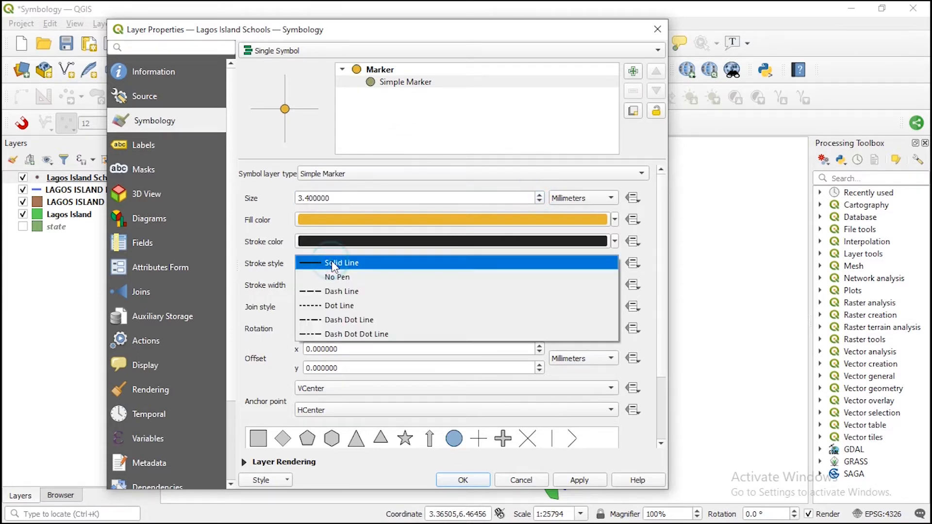
left_click(335, 277)
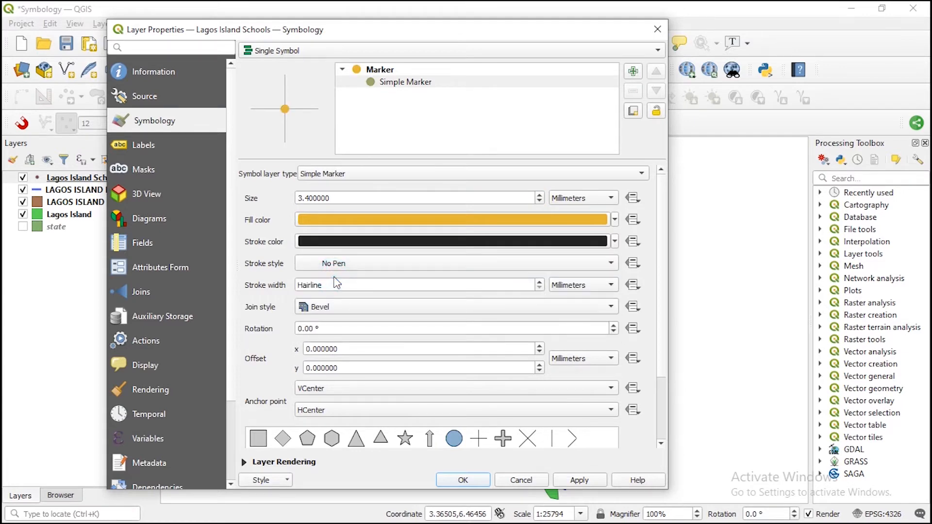
left_click(334, 264)
left_click(336, 277)
left_click(350, 263)
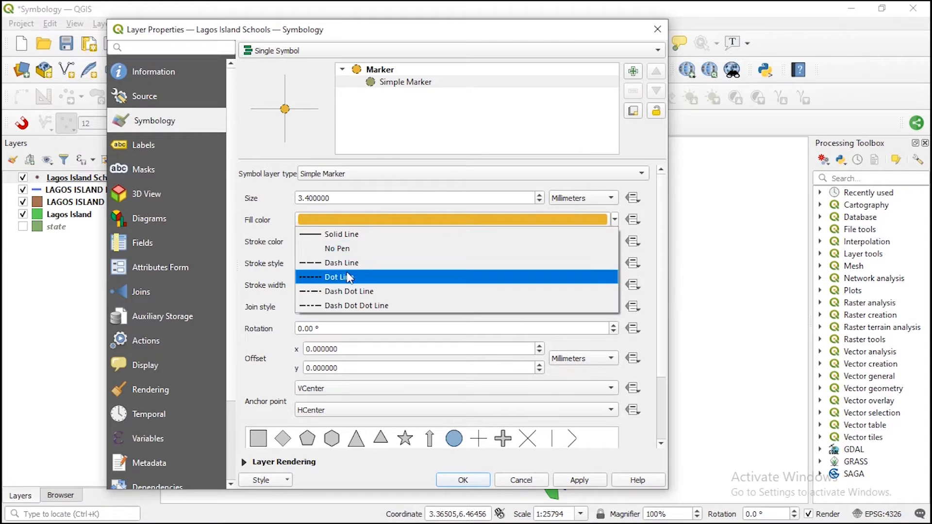
left_click(348, 273)
left_click(359, 263)
left_click(364, 285)
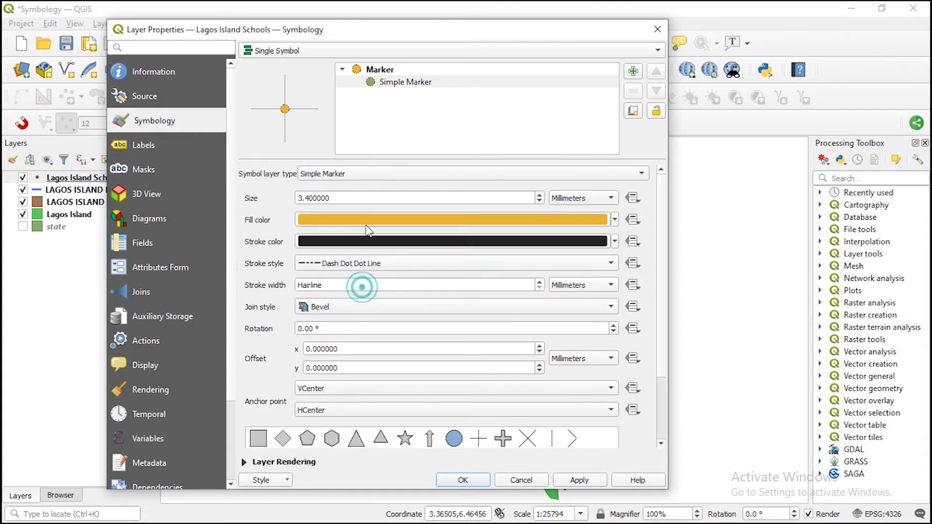
left_click(357, 266)
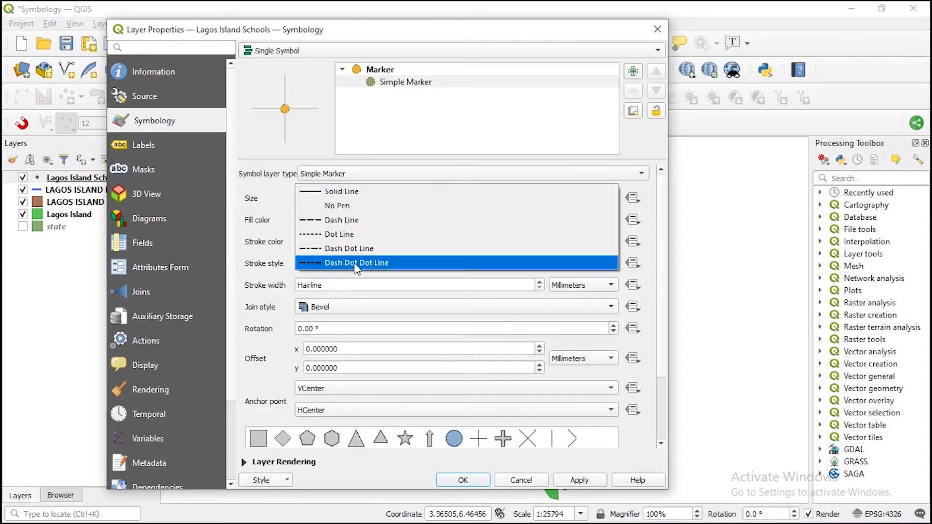
left_click(347, 192)
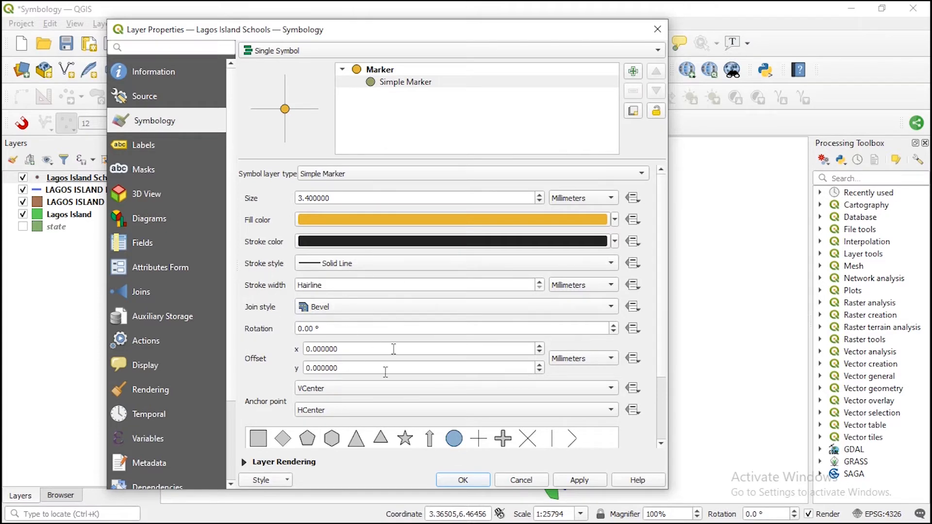
- Change the school marker shape to a star and apply it with the map in view
left_click(662, 245)
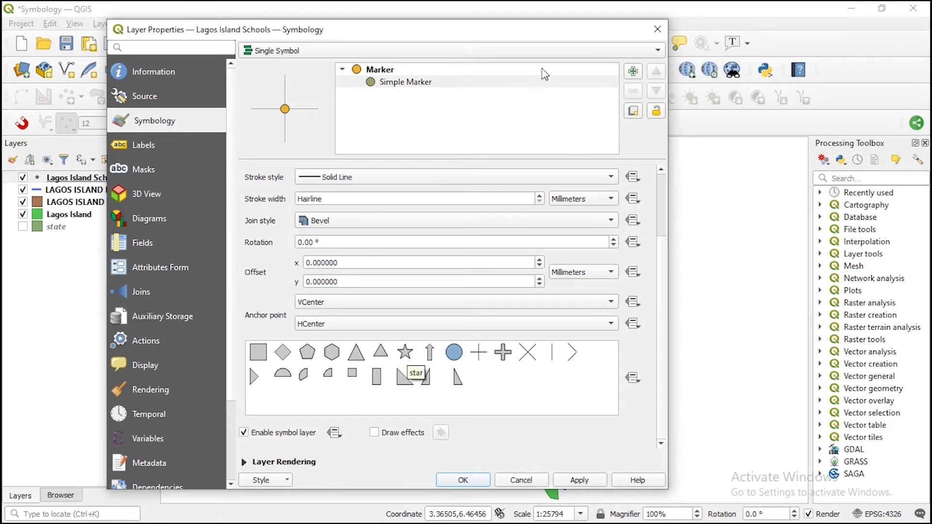
left_click_drag(538, 32, 452, 35)
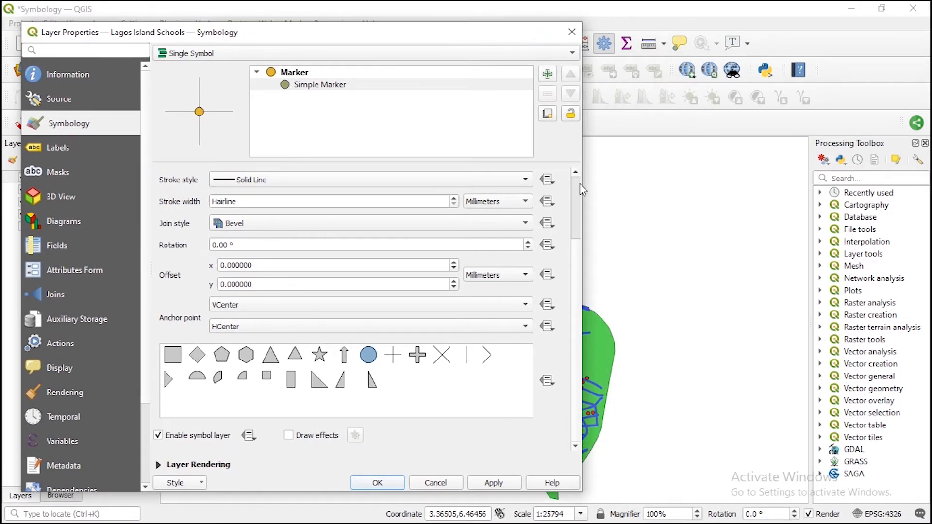
left_click_drag(480, 44, 438, 43)
left_click(276, 355)
left_click(451, 484)
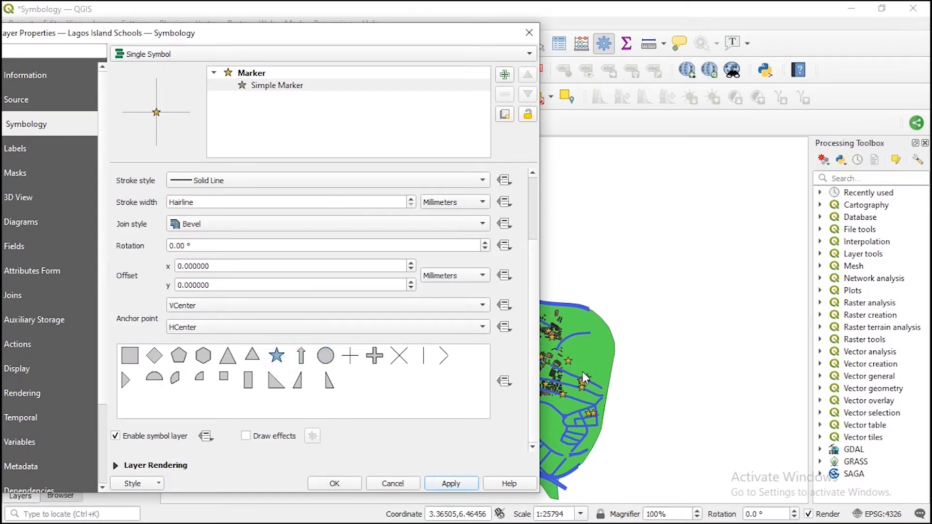
- Make the school marker a circle again at 1.4 mm and apply it to the map
left_click(330, 360)
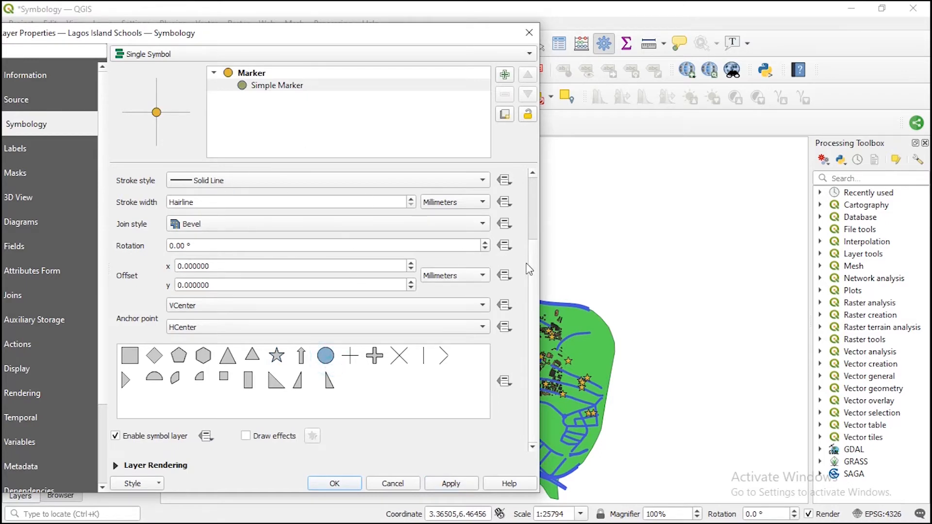
scroll(532, 265, "up", 2)
scroll(532, 263, "down", 2)
scroll(533, 262, "up", 2)
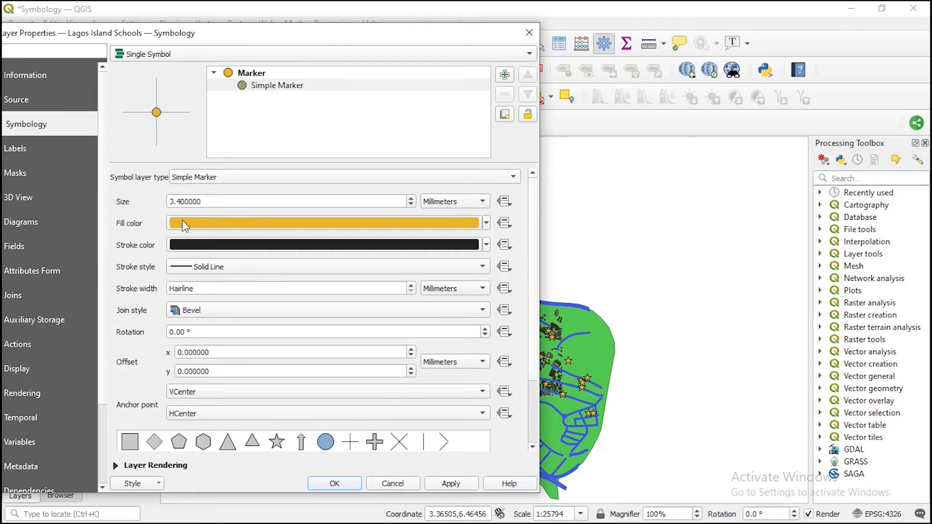
left_click(410, 205)
left_click(410, 205)
left_click(410, 205)
left_click(411, 205)
left_click(410, 204)
left_click(410, 204)
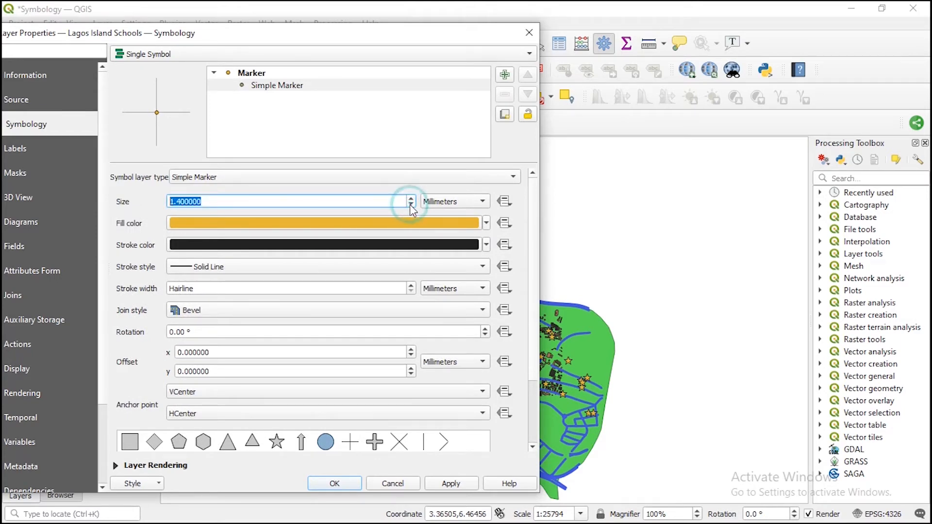
left_click(451, 484)
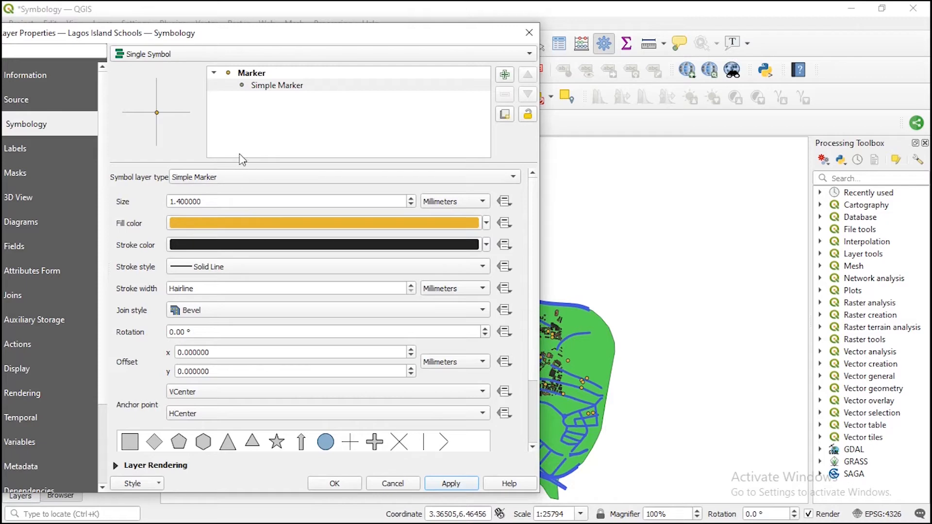
- Change the symbol layer type to SVG Marker and collapse the App Symbols and collections groups in the SVG browser
left_click(237, 184)
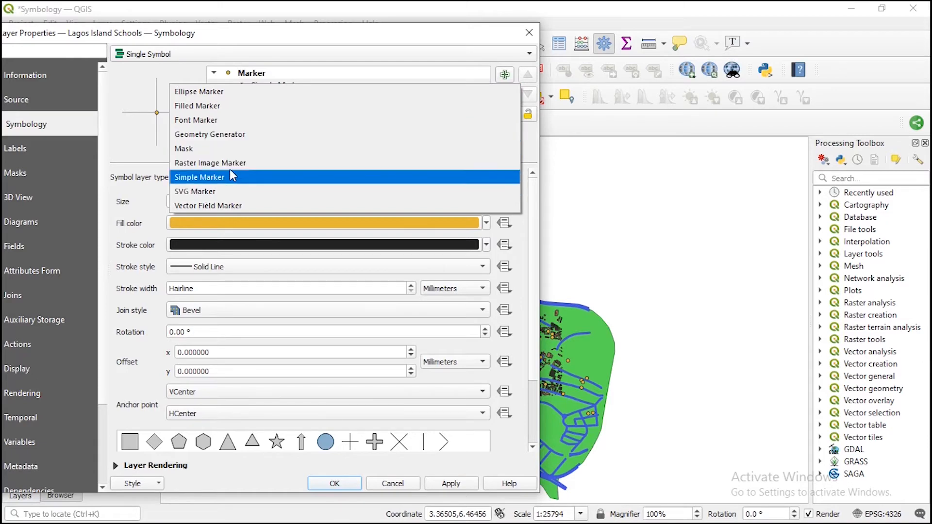
left_click(206, 179)
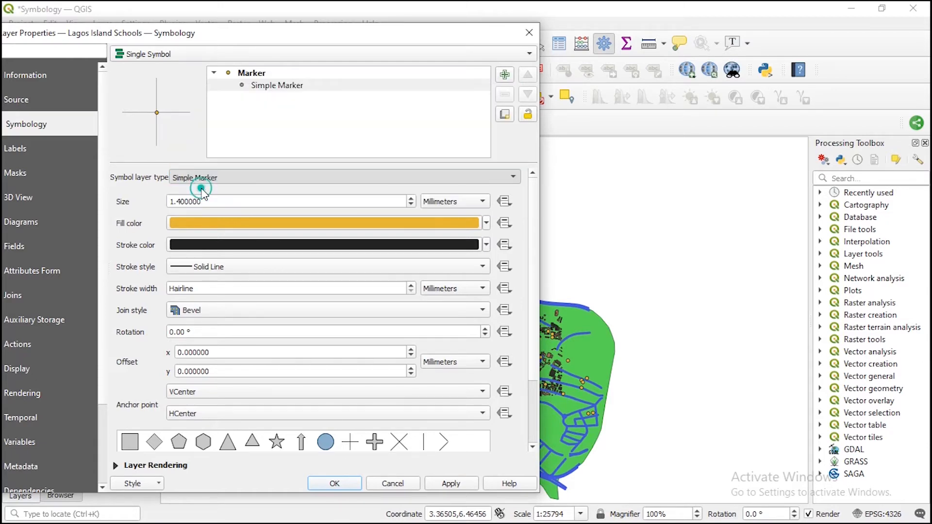
scroll(206, 176, "down", 1)
left_click_drag(531, 223, 534, 337)
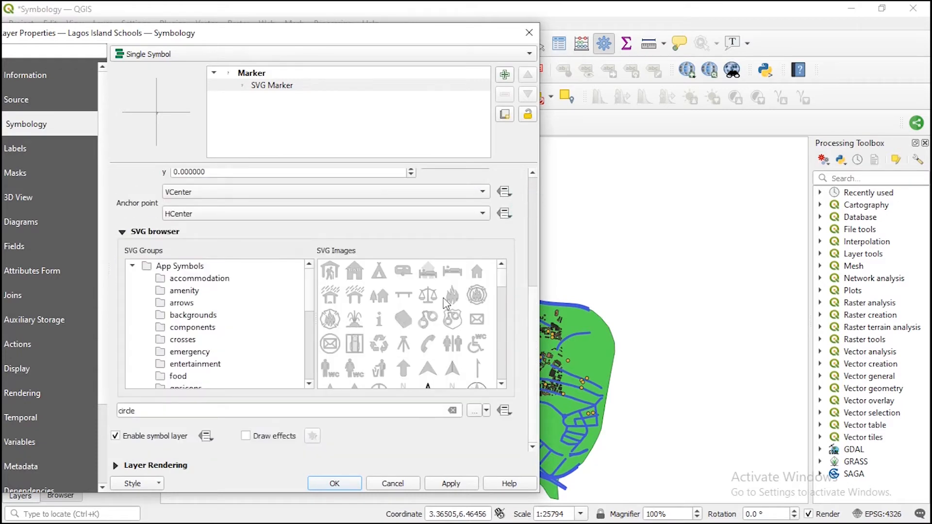
left_click(132, 266)
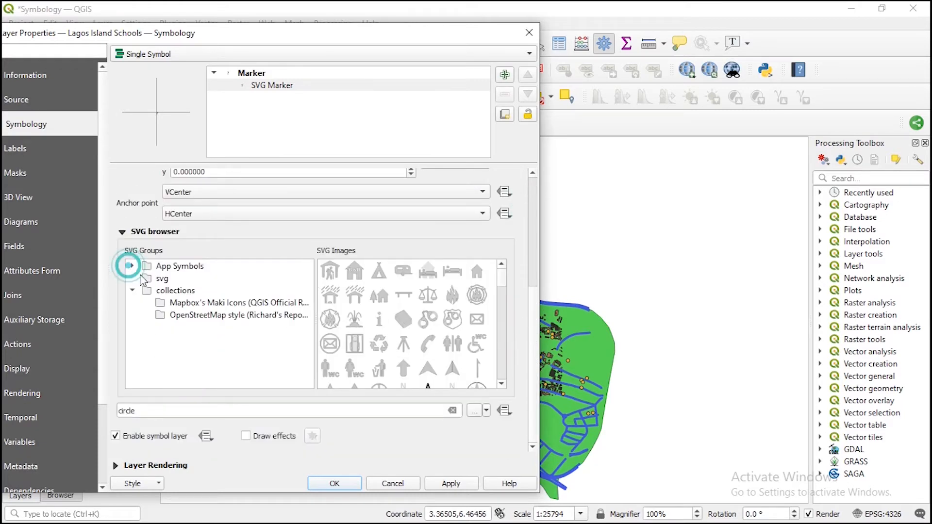
left_click(132, 291)
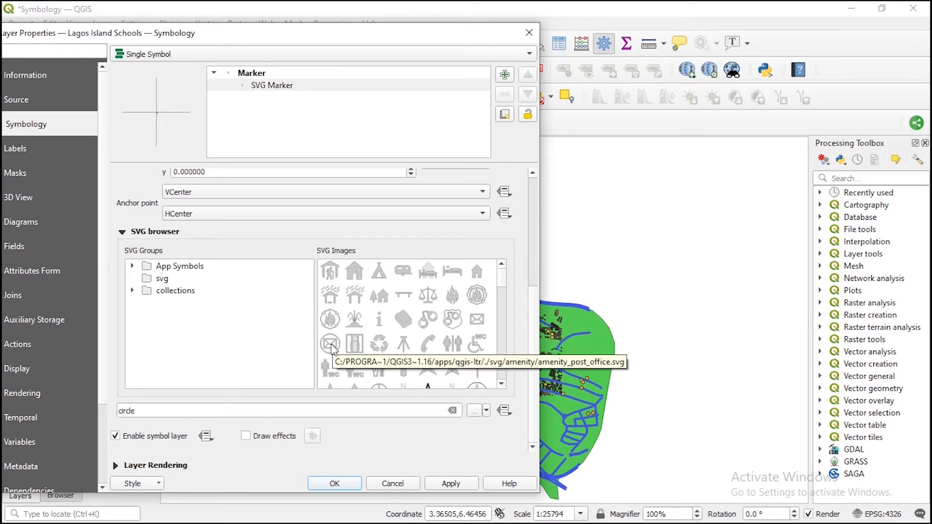
- Find the graduation cap icon college-11.svg among the SVG images and select it as the school marker
left_click_drag(501, 275, 503, 361)
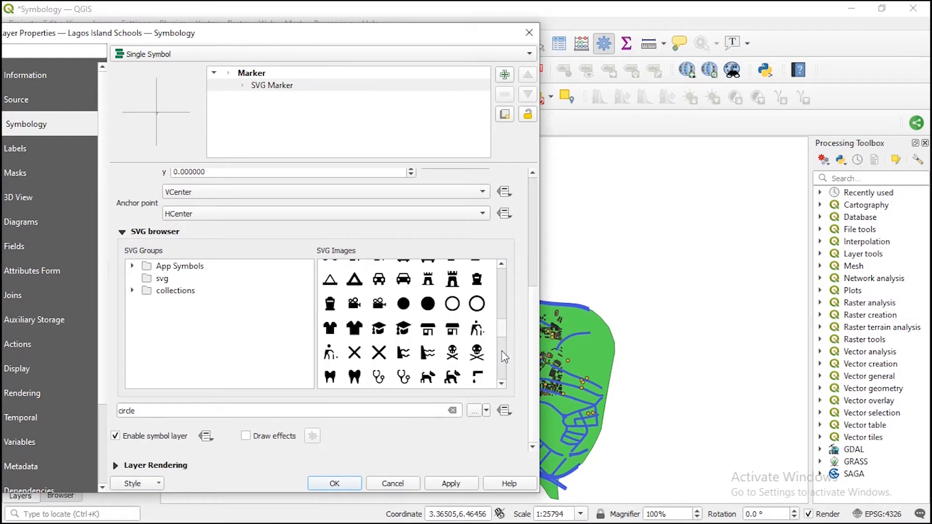
scroll(391, 306, "down", 3)
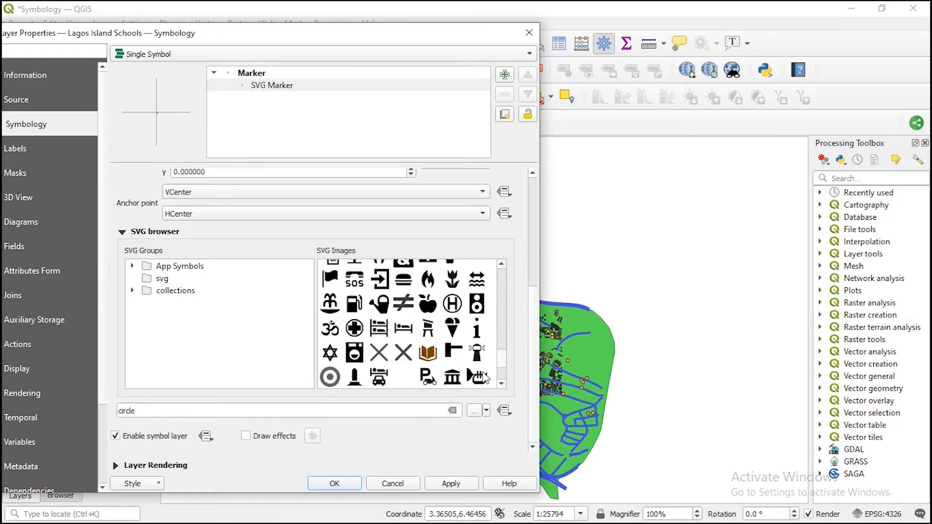
scroll(381, 360, "down", 3)
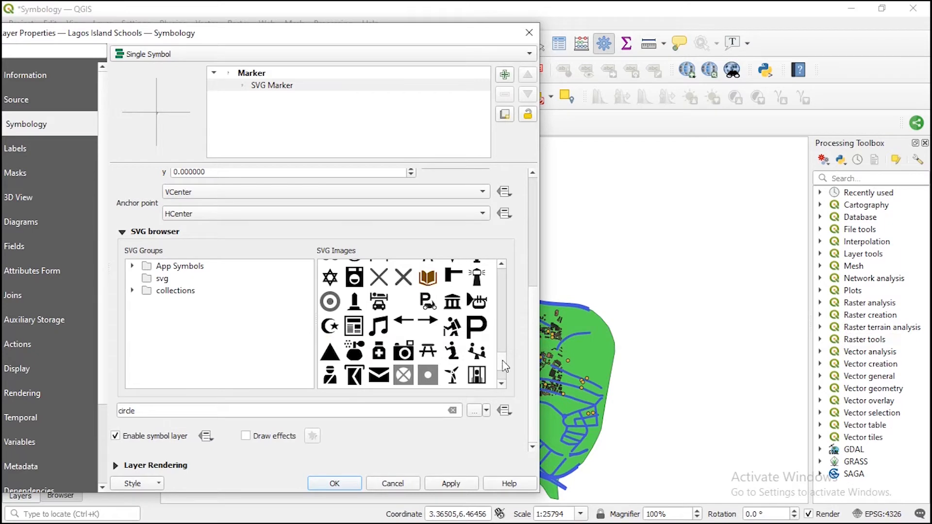
mouse_move(507, 347)
left_mouse_down()
mouse_move(508, 315)
mouse_move(505, 343)
left_mouse_up()
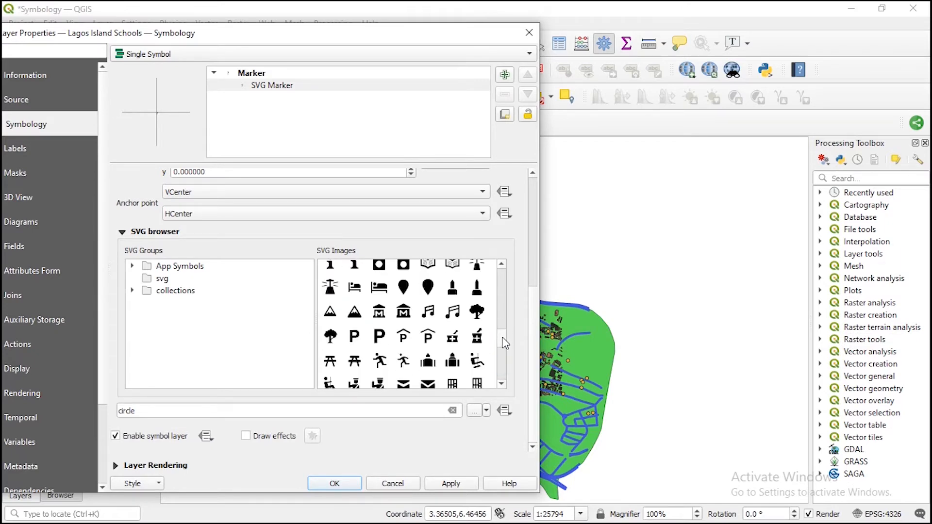
scroll(399, 339, "up", 1)
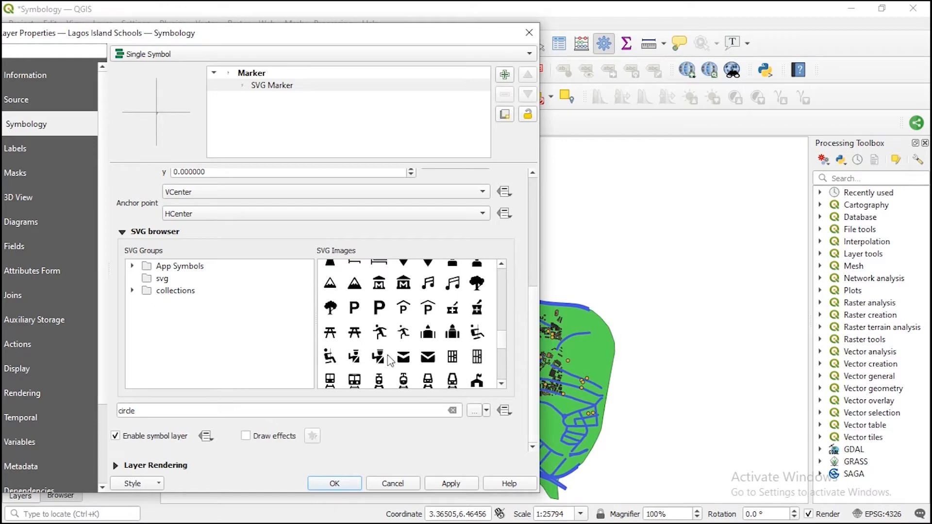
scroll(389, 353, "up", 2)
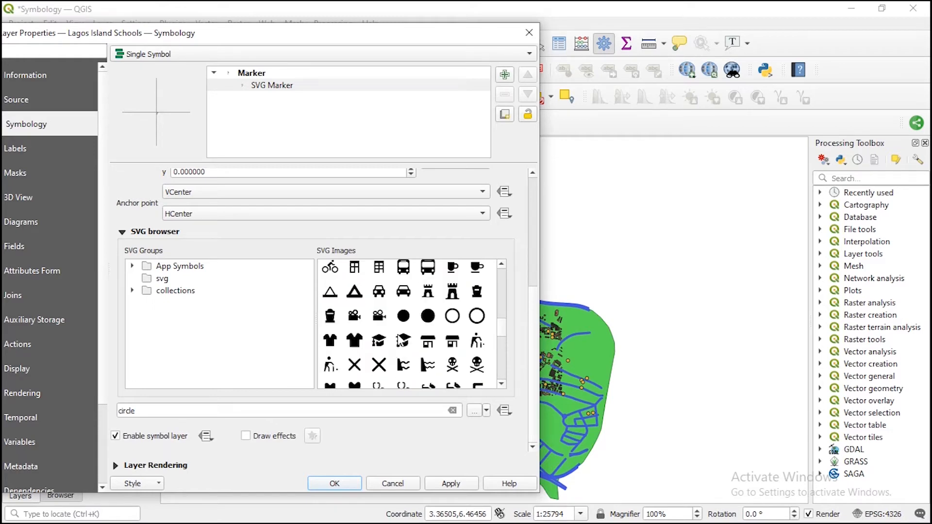
left_click(380, 342)
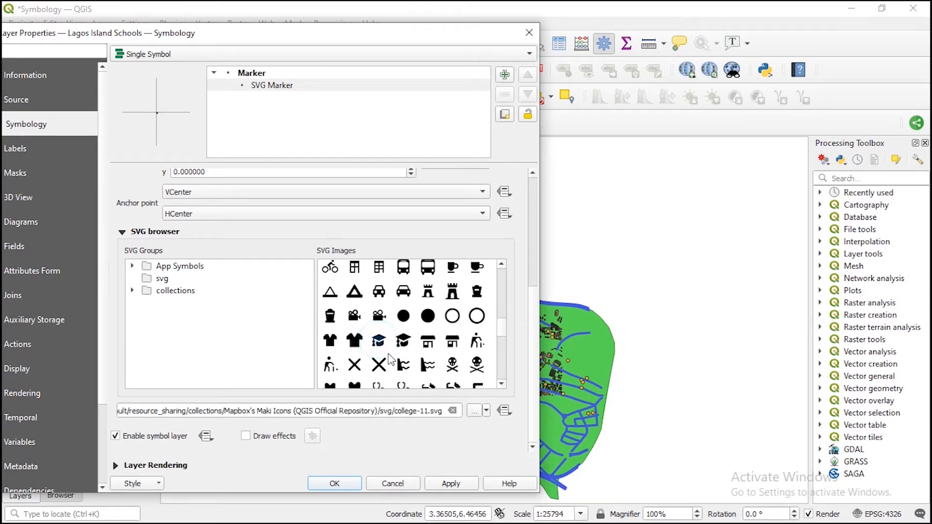
- Apply the college-11.svg marker to the Lagos Island Schools layer and accept the layer properties
left_click(451, 482)
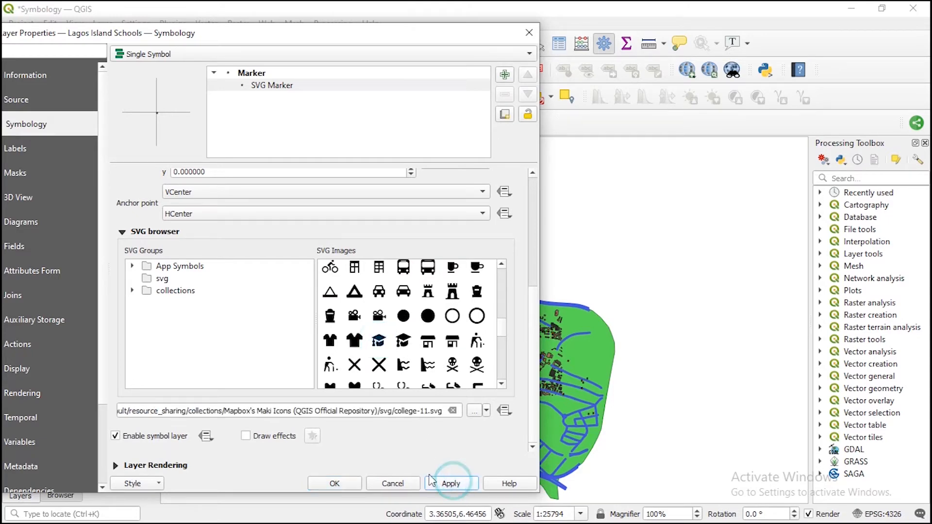
left_click(356, 484)
left_click(356, 484)
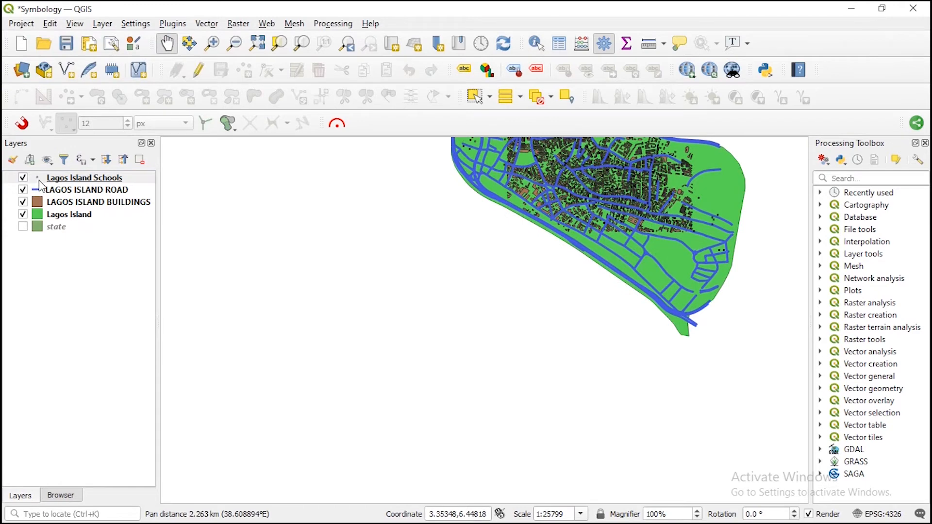
- Set the school icon size to 2 mm, apply it and check the icons on the map at closer range
left_click(39, 181)
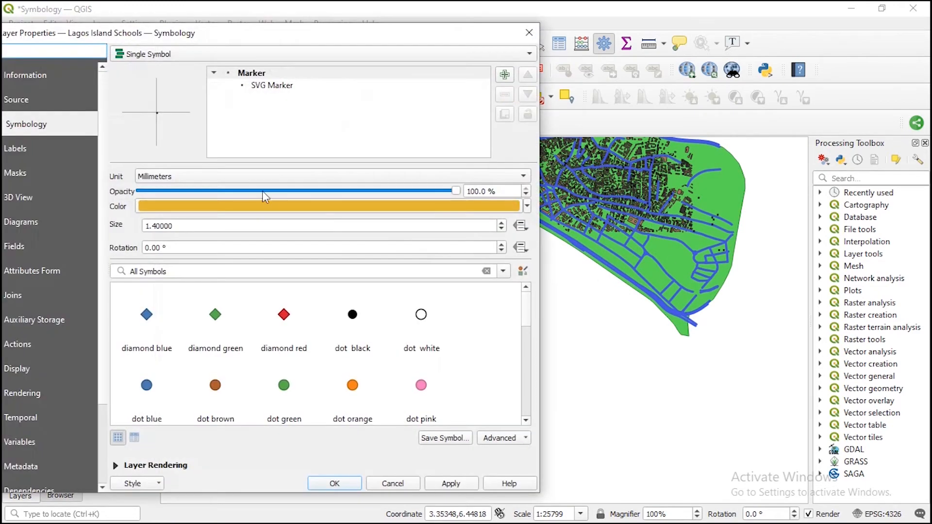
scroll(503, 230, "up", 2)
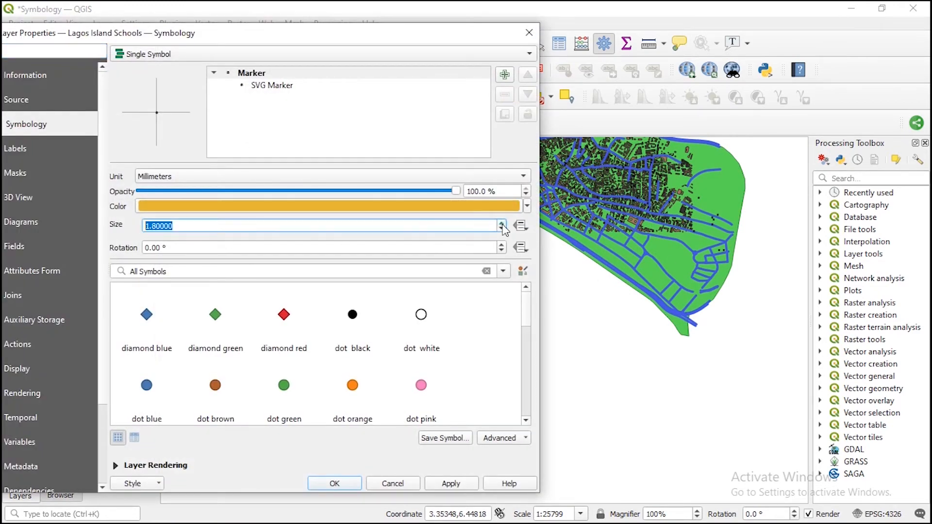
left_click(441, 483)
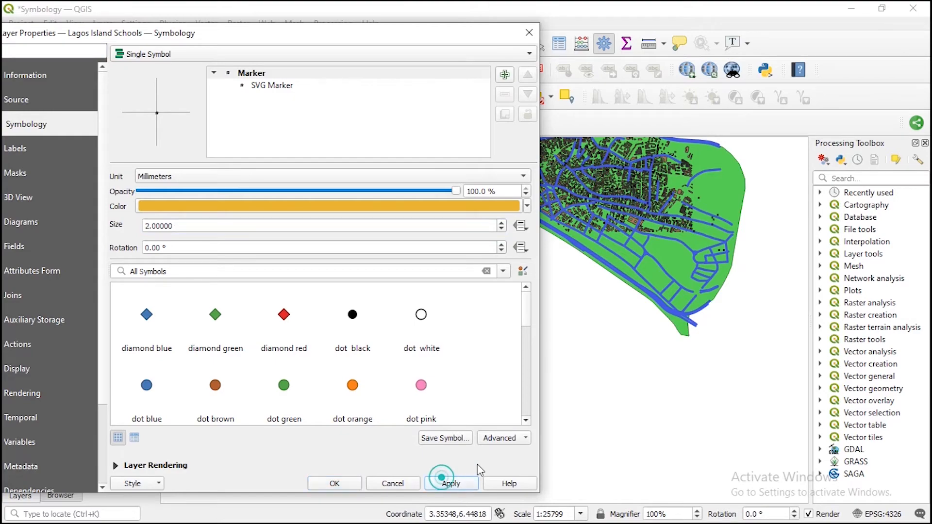
left_click(529, 32)
left_click_drag(759, 208, 691, 291)
scroll(691, 291, "up", 1)
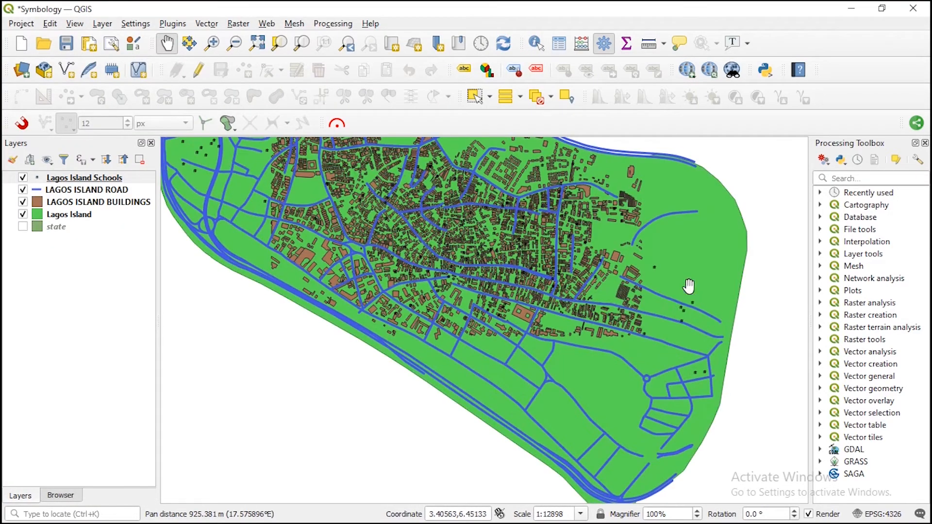
- Set the Lagos Island Schools icon size to 3 mm and apply it to the map
double_click(41, 179)
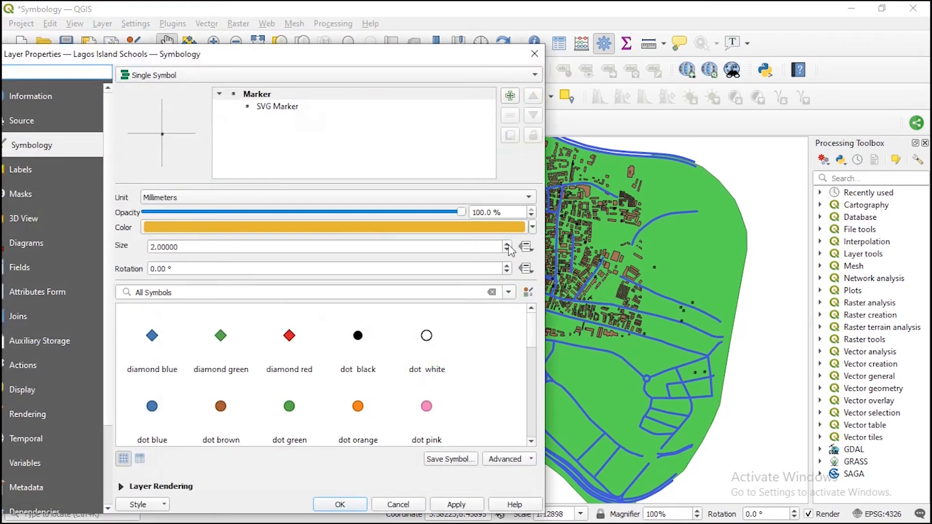
scroll(507, 249, "up", 3)
left_click(507, 245)
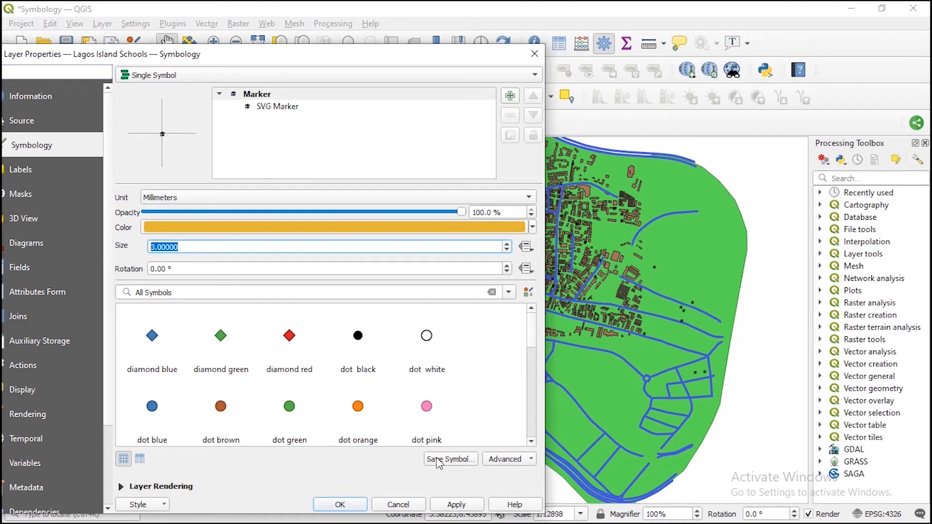
left_click(442, 505)
left_click(340, 505)
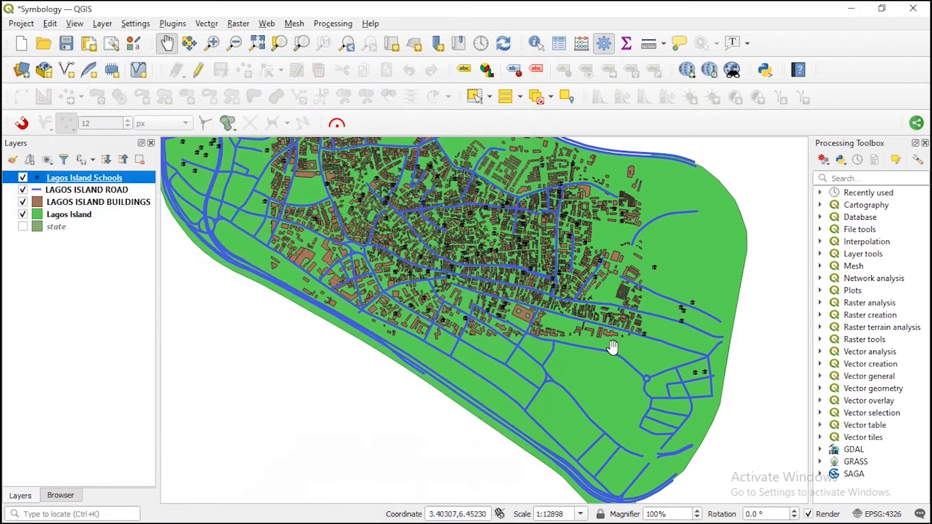
- Style the LAGOS ISLAND ROAD layer with the preset "topo road" line symbol and apply it to the map
left_click(39, 194)
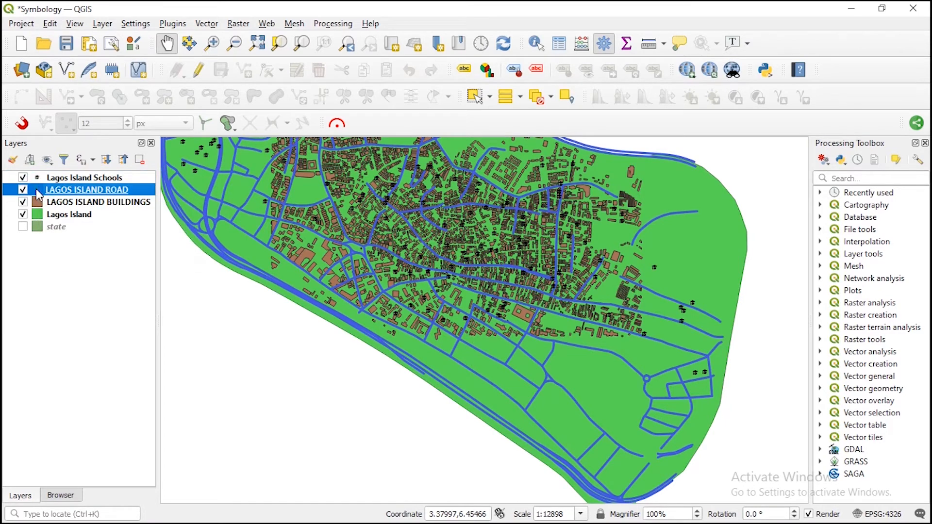
double_click(39, 194)
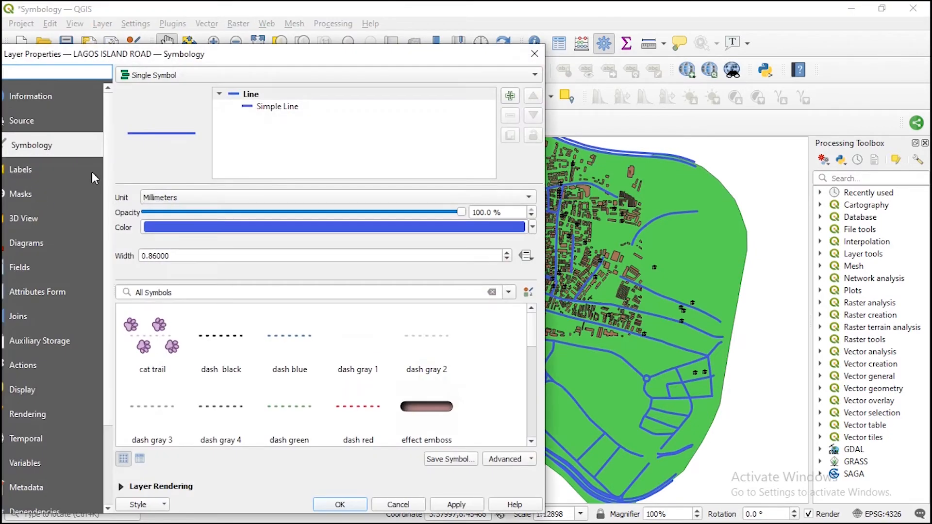
left_click_drag(234, 54, 362, 33)
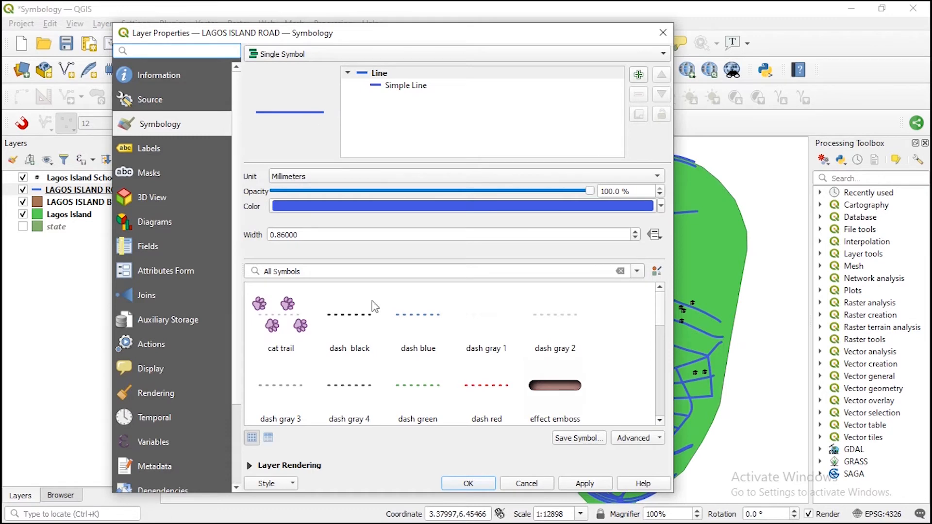
left_click_drag(658, 308, 660, 407)
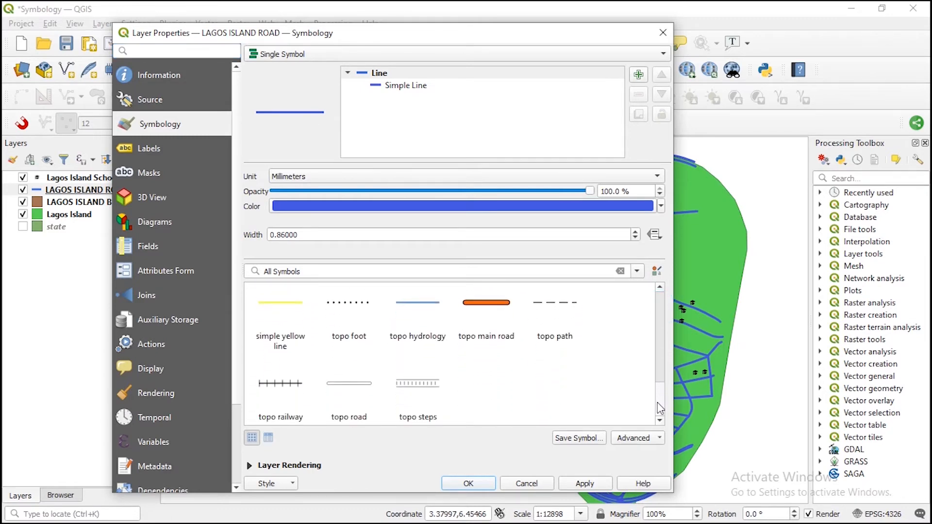
left_click(333, 388)
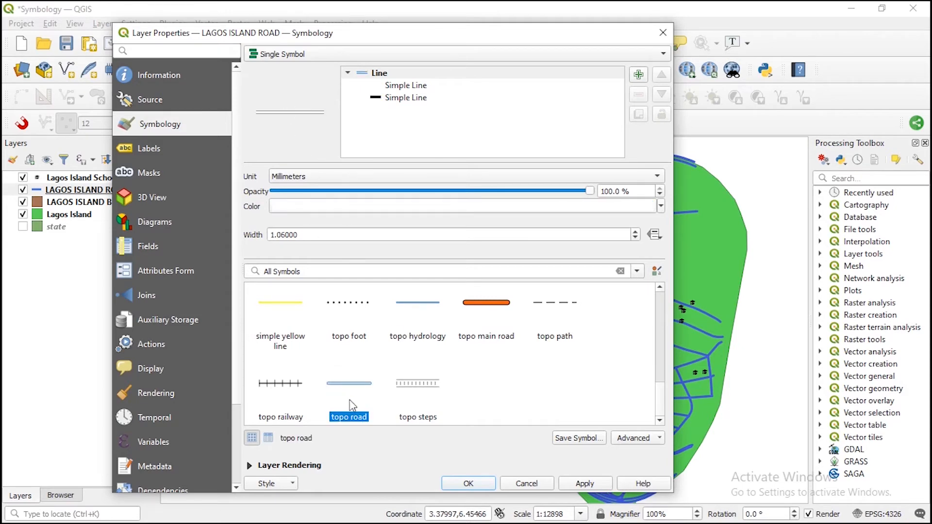
left_click(583, 484)
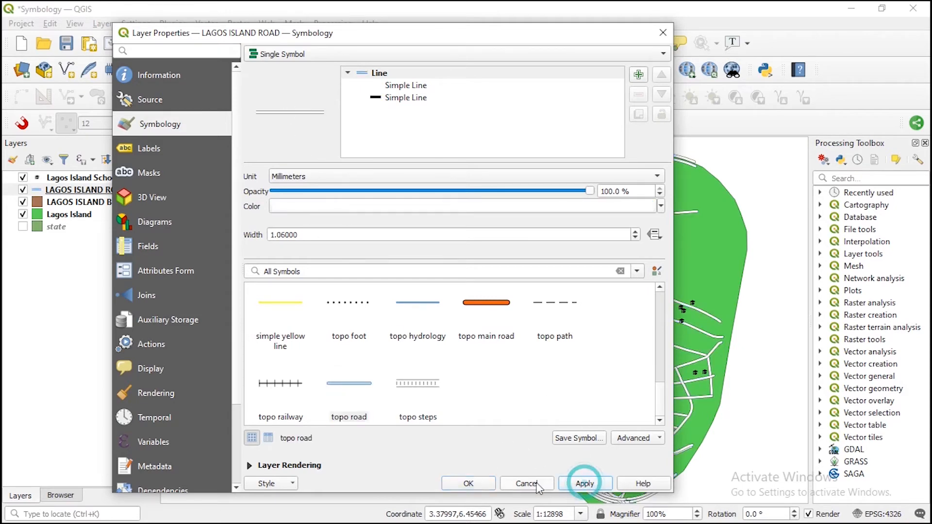
left_click(487, 484)
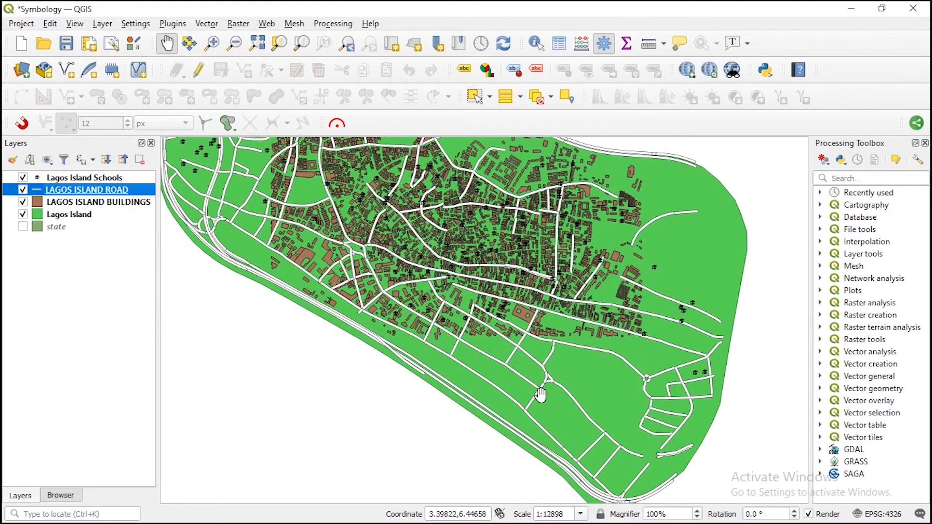
- Set the map magnifier to 200% to inspect how the road outlines meet at the junctions
scroll(552, 389, "up", 1)
left_click(697, 511)
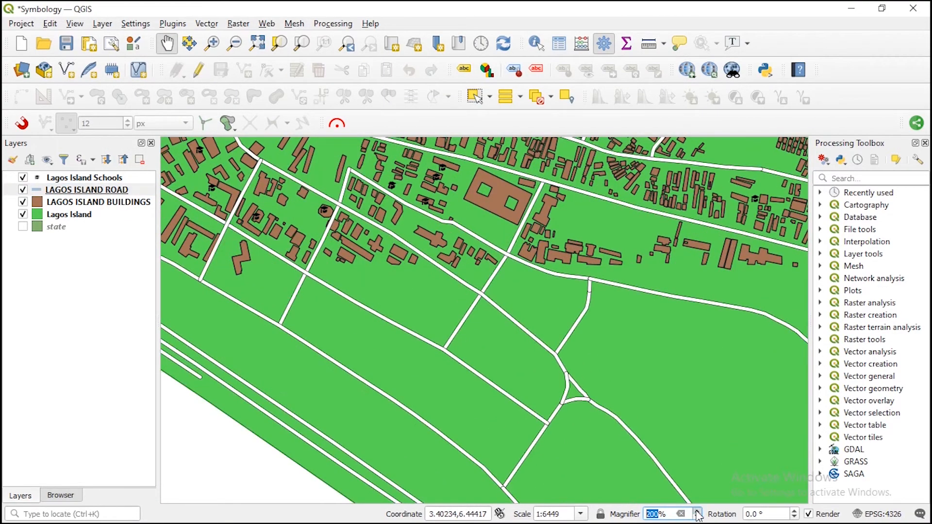
left_click(697, 511)
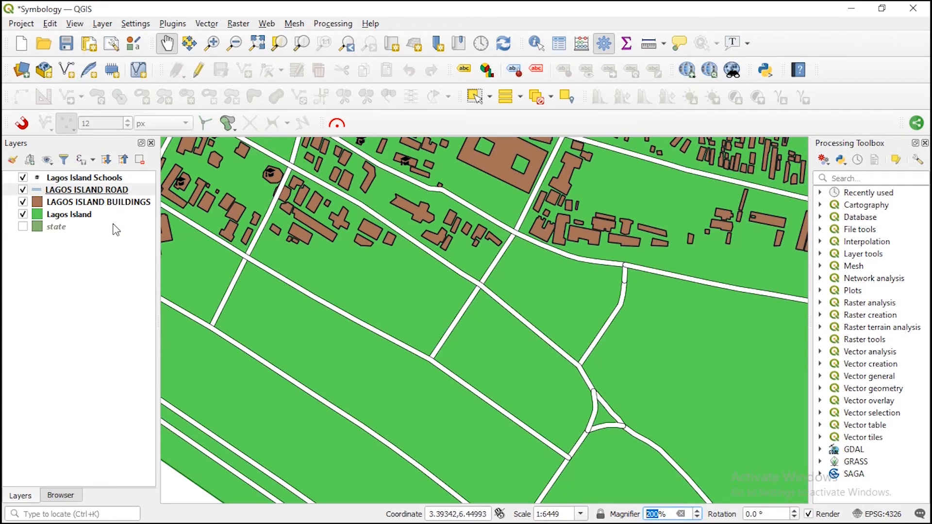
- Enable symbol levels for the LAGOS ISLAND ROAD line symbol and apply the change
left_click(39, 193)
double_click(73, 194)
left_click(634, 438)
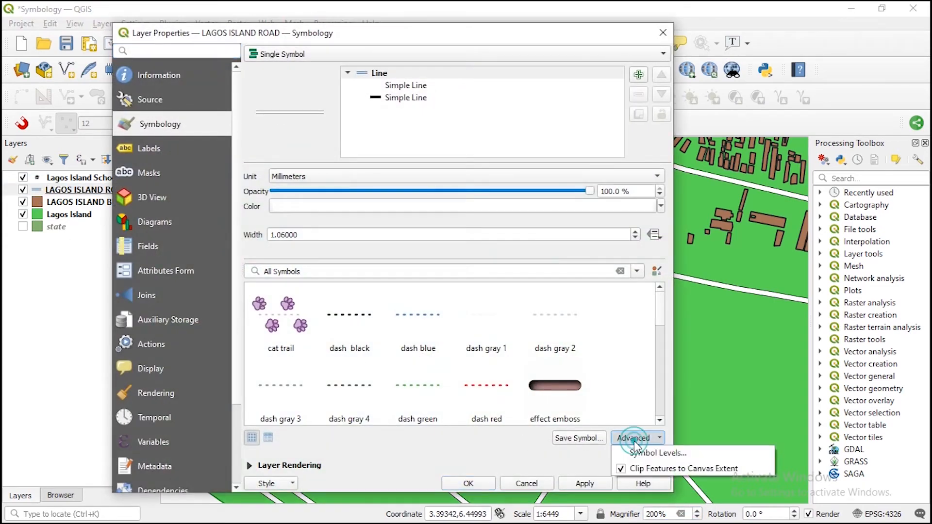
left_click(651, 452)
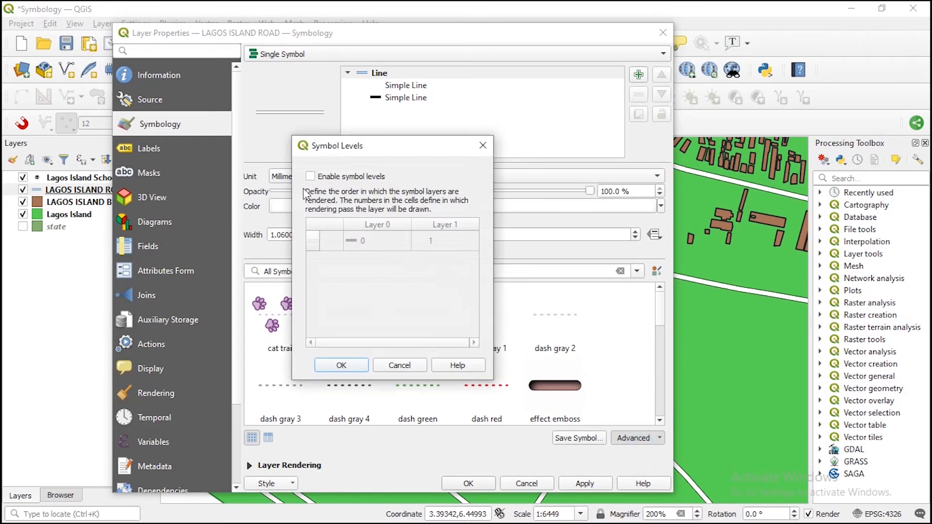
left_click(309, 178)
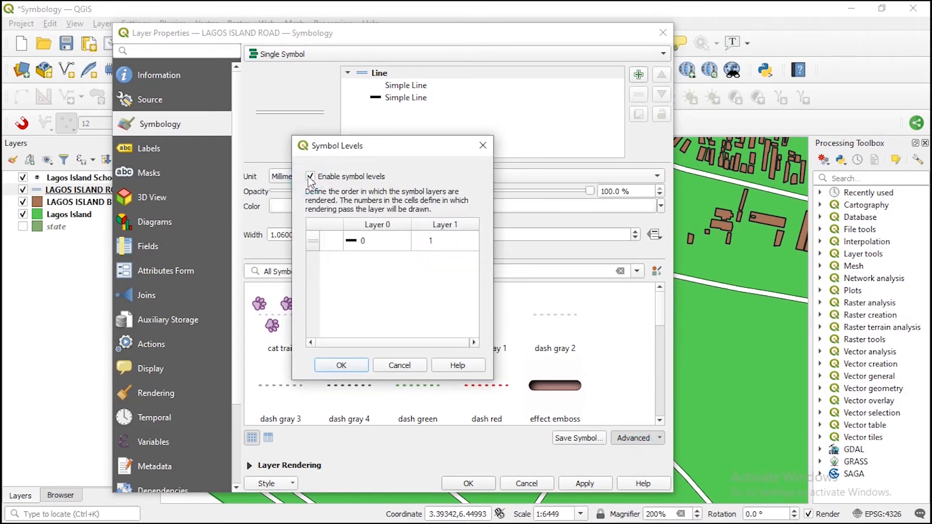
left_click(360, 371)
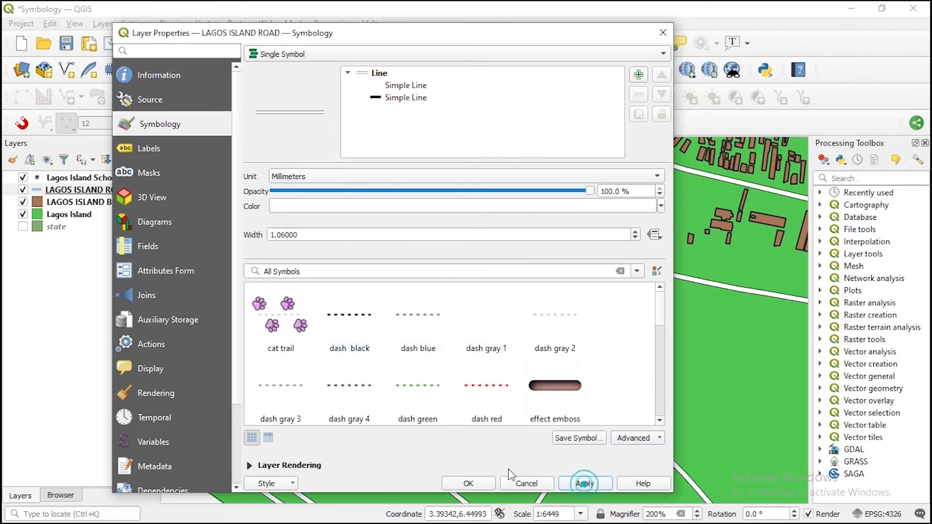
left_click(468, 483)
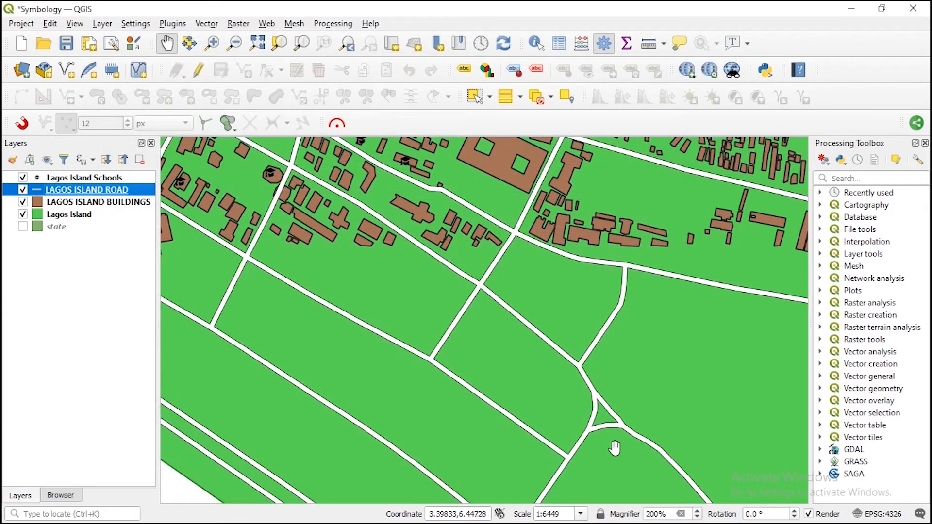
- Return the map magnifier to 100% and view the joined roads across the whole island
left_click(698, 518)
left_click(697, 518)
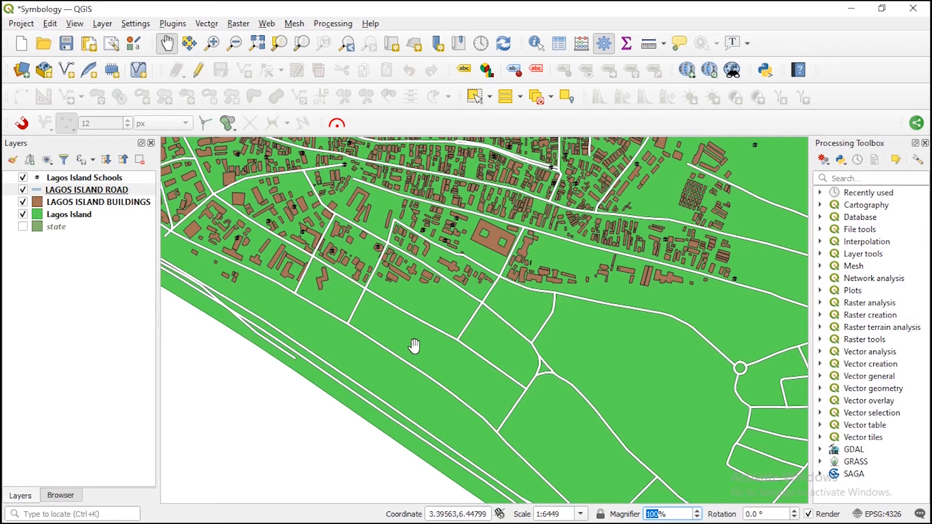
scroll(432, 352, "down", 1)
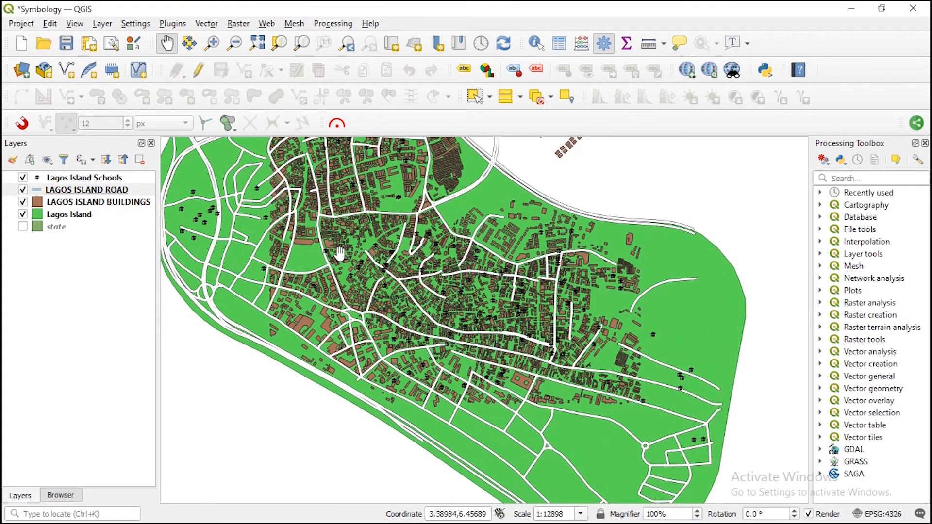
- Examine the highway and name fields in the LAGOS ISLAND ROAD attribute table and close it
left_click(44, 190)
right_click(45, 190)
left_click(89, 357)
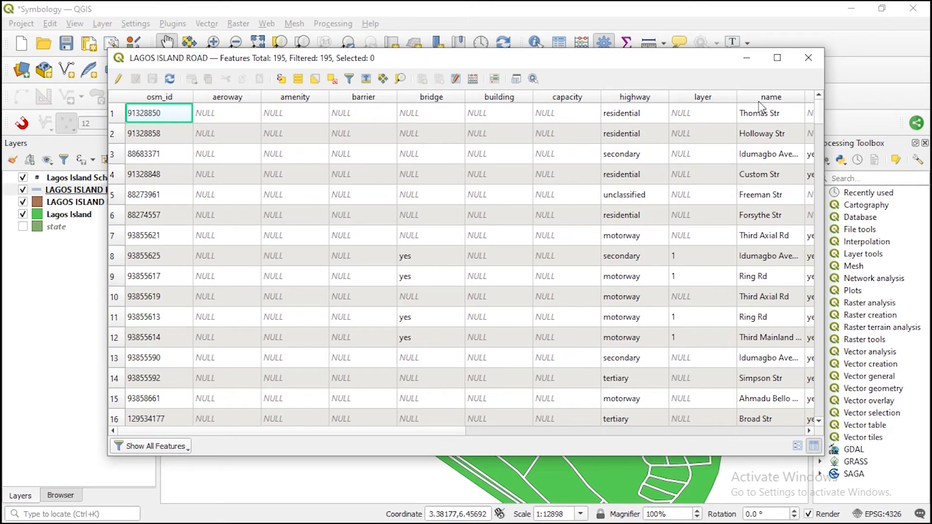
left_click(808, 58)
- Change the LAGOS ISLAND ROAD symbology to Categorized by the highway field, classify with random colors and apply it
double_click(39, 194)
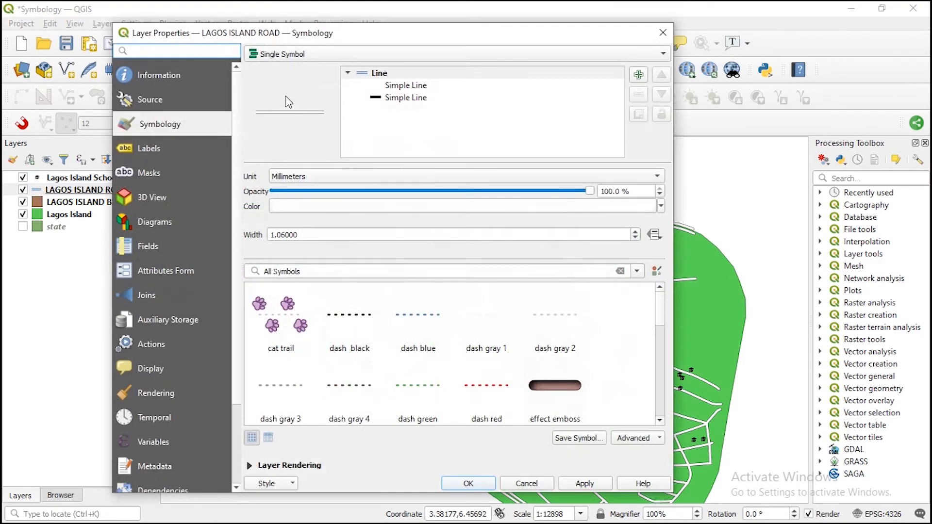
left_click(297, 54)
left_click(299, 67)
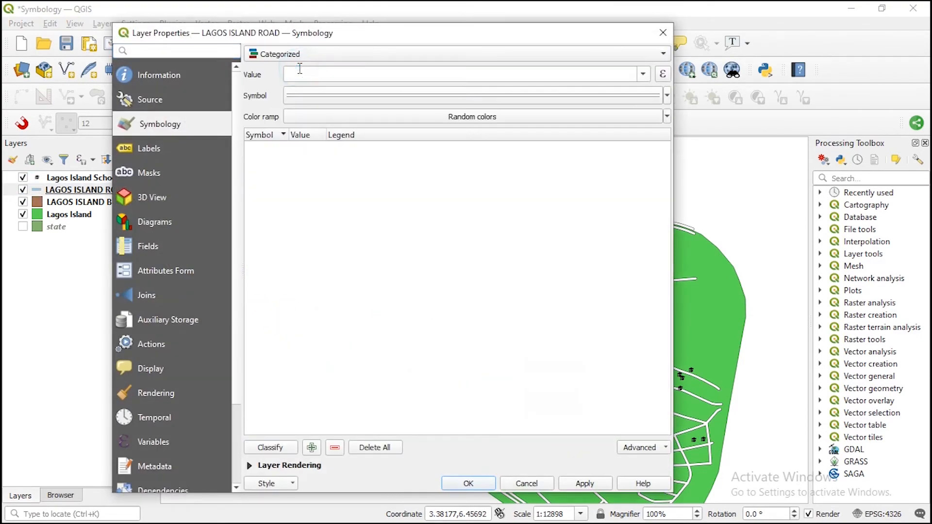
left_click(643, 74)
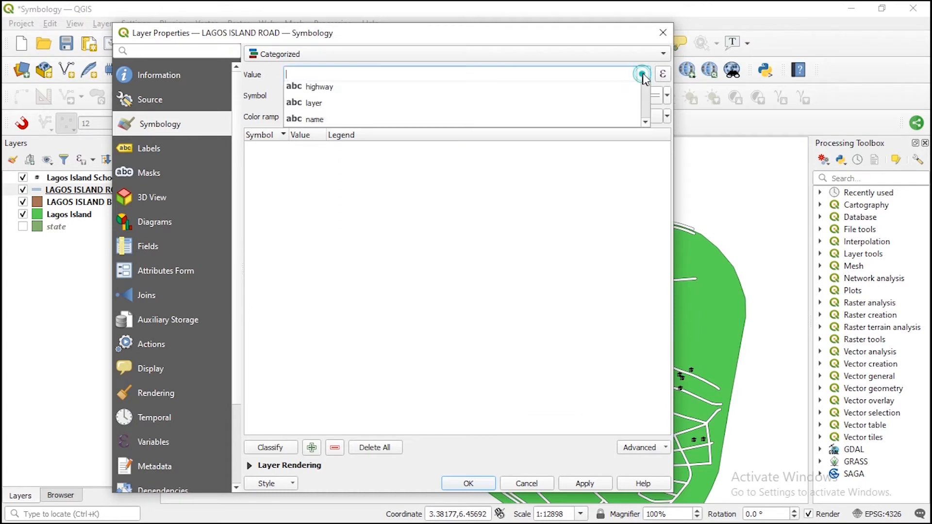
left_click(321, 205)
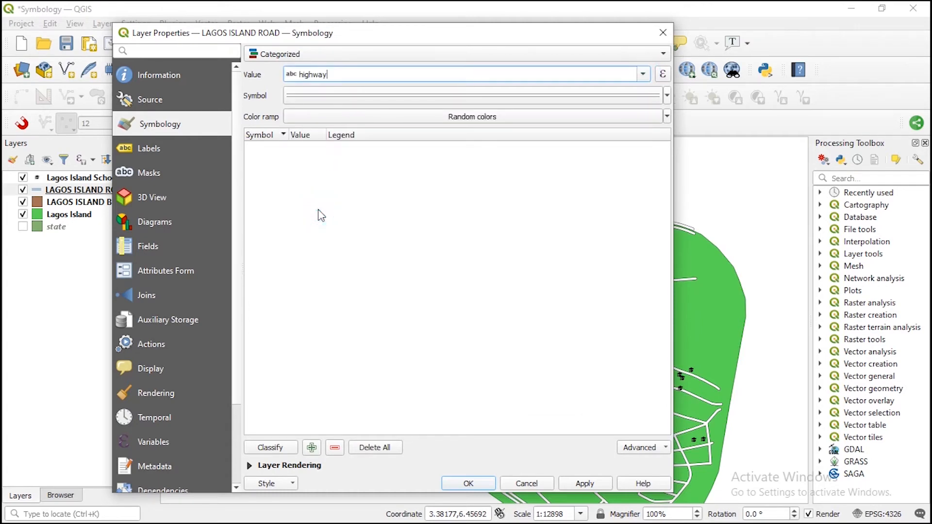
left_click(274, 449)
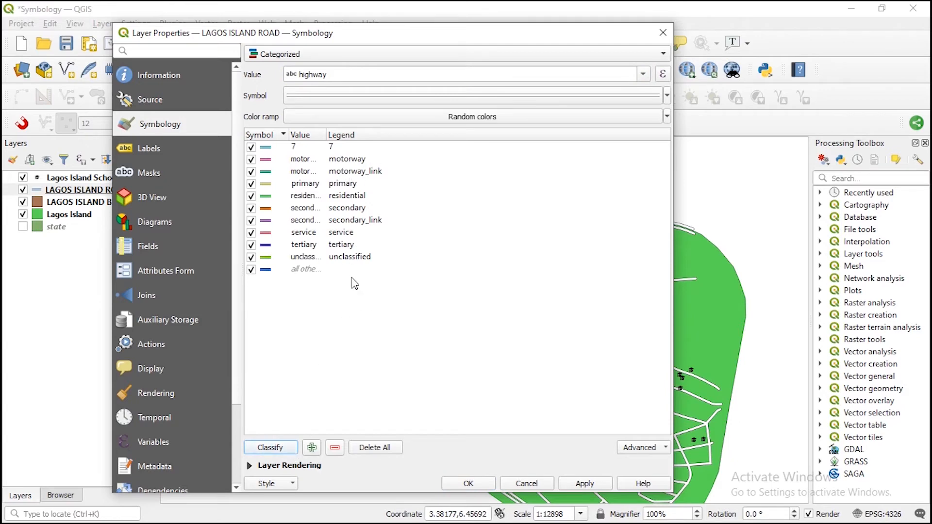
left_click(585, 483)
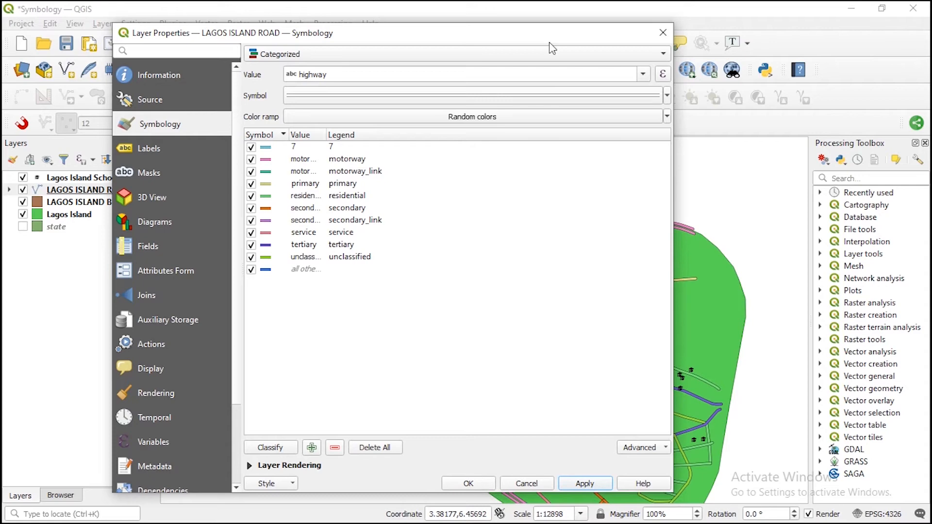
- View the symbol settings of the motorway category and close them without editing
left_click_drag(549, 42, 486, 40)
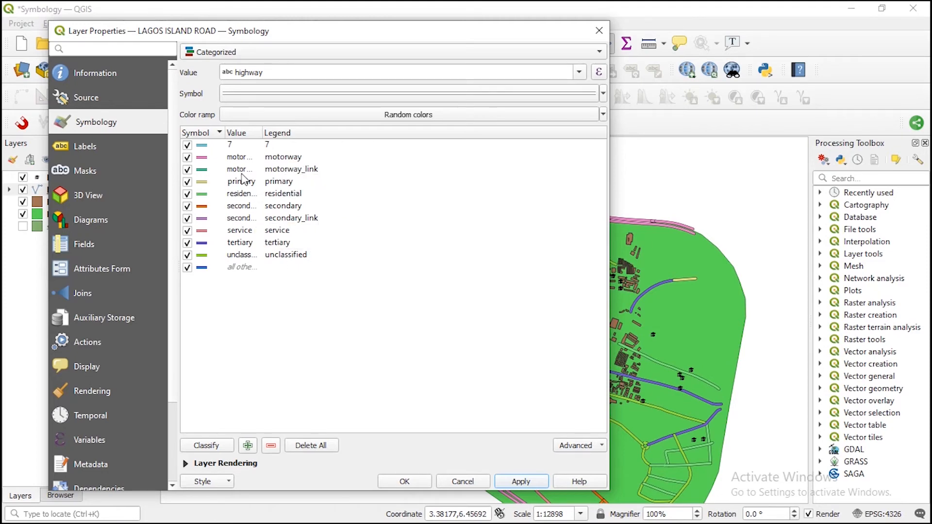
double_click(202, 159)
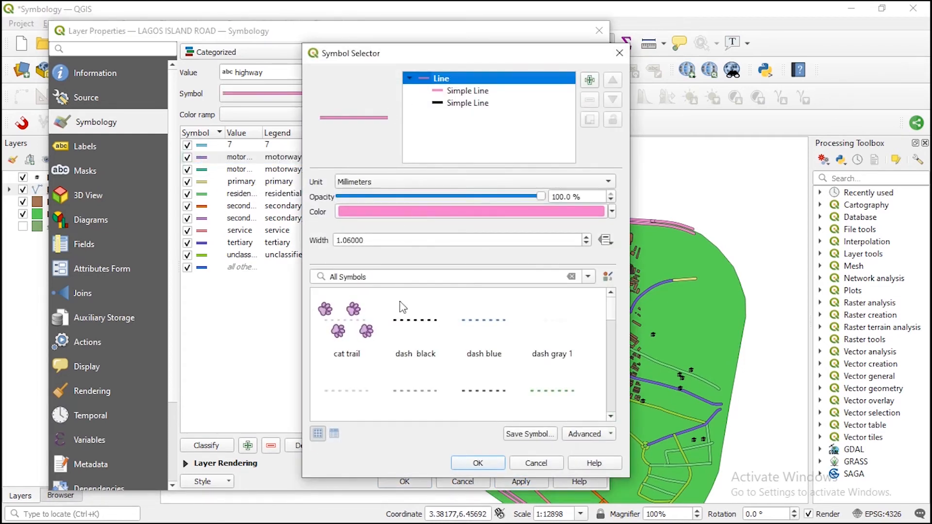
left_click(620, 53)
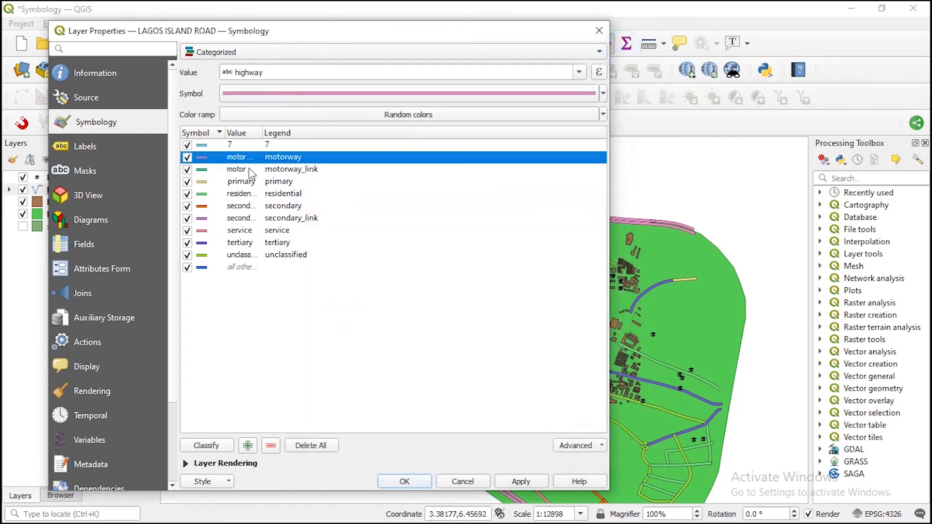
- View the symbol settings of the motorway_link category, then close the LAGOS ISLAND ROAD properties without editing
double_click(202, 170)
left_click(617, 73)
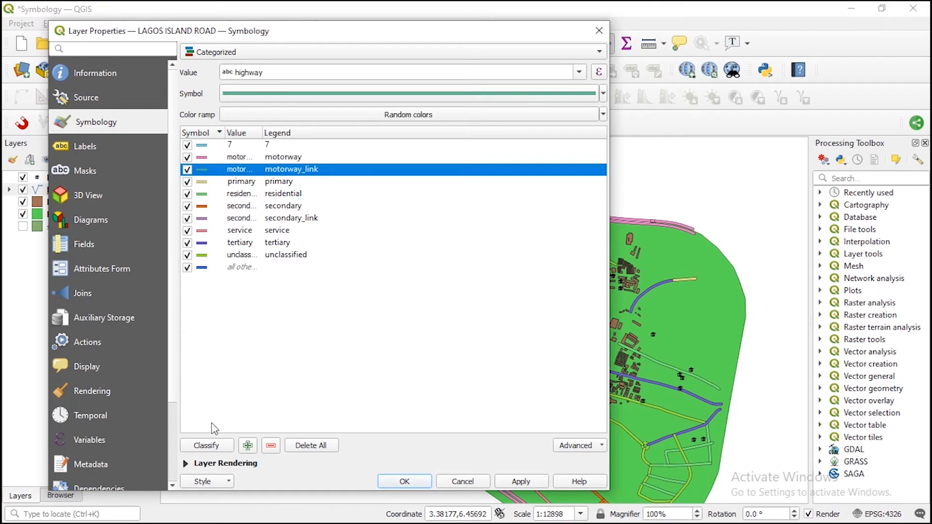
left_click(599, 31)
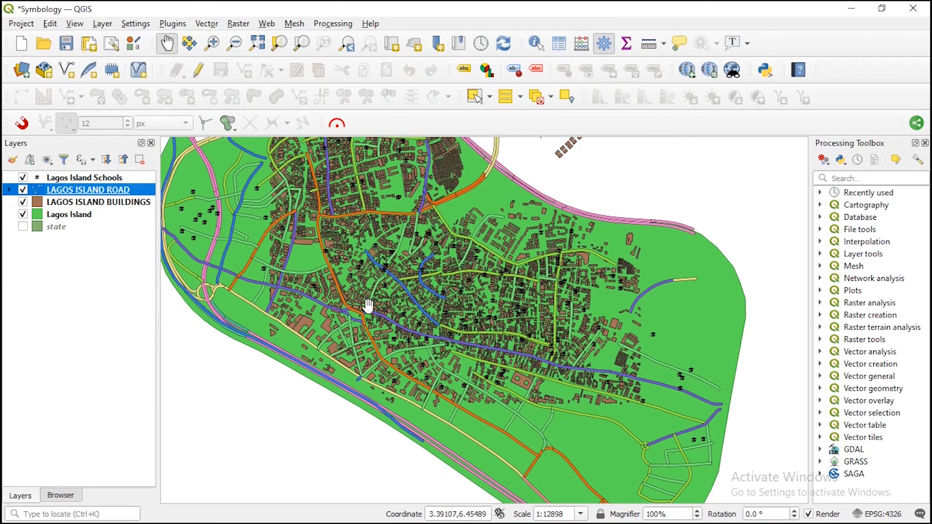
- Set the fill color of the LAGOS ISLAND BUILDINGS layer's Simple Fill to light grey
double_click(39, 204)
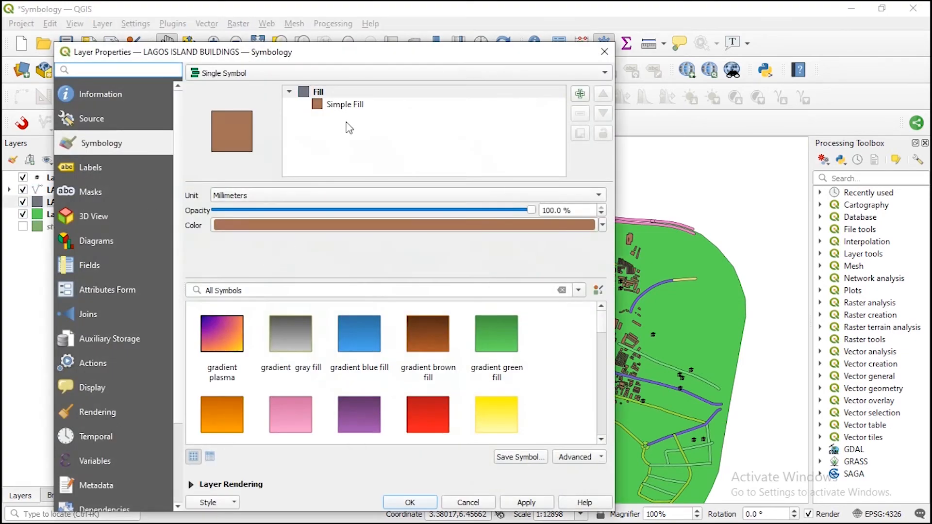
left_click(336, 113)
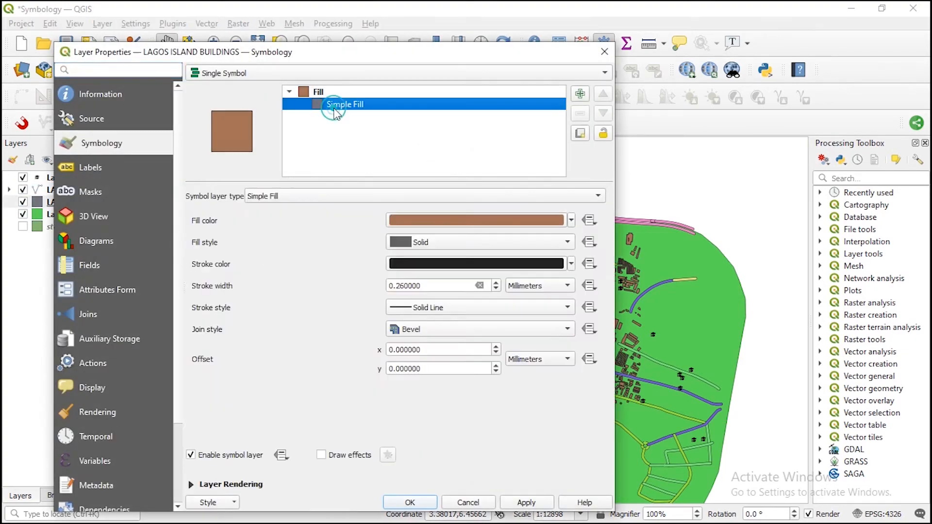
left_click(571, 221)
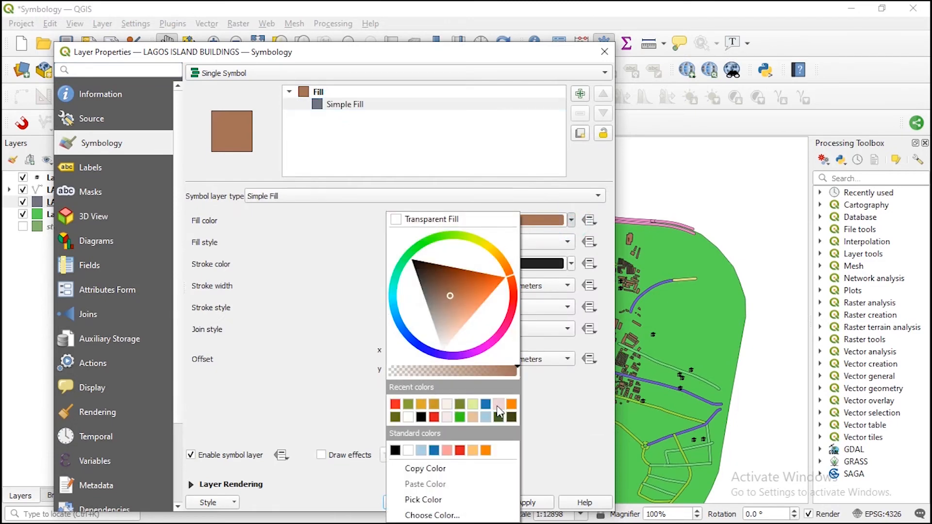
left_click(447, 417)
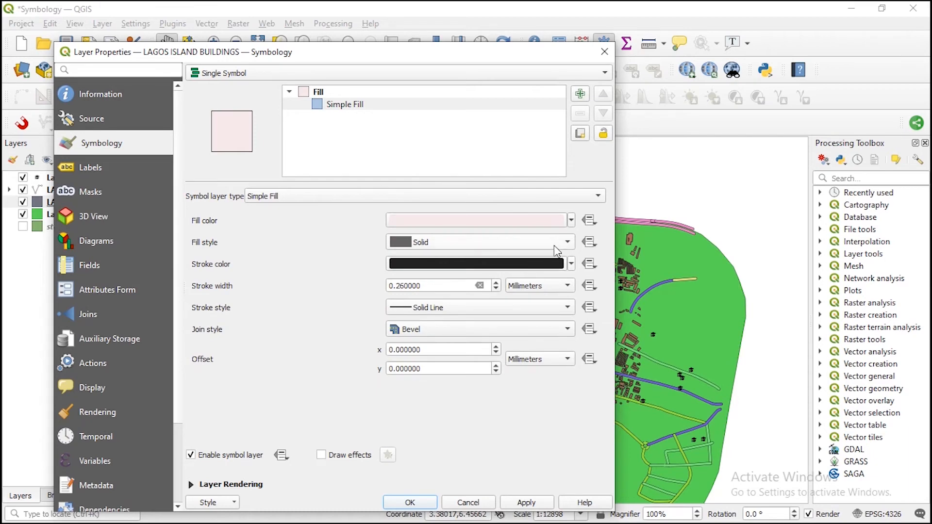
left_click(571, 221)
left_click_drag(426, 305, 419, 319)
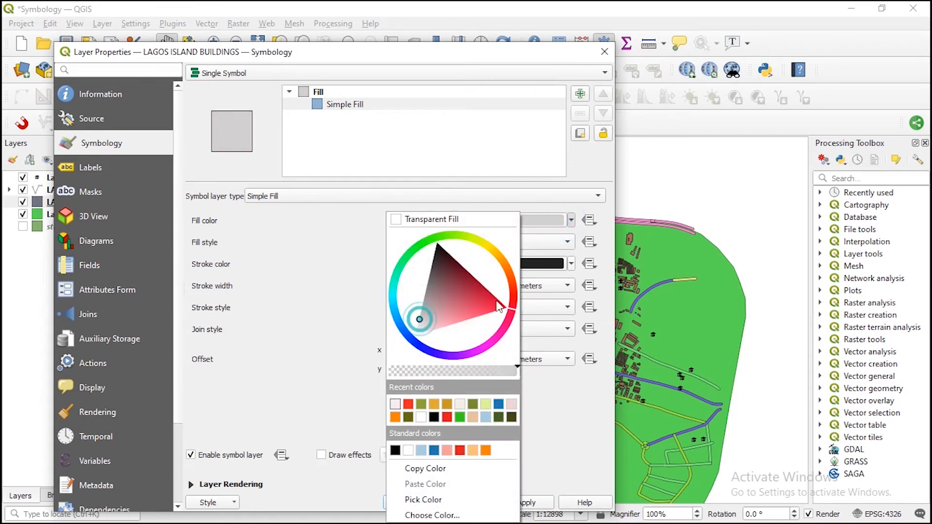
- Make the LAGOS ISLAND BUILDINGS stroke transparent and apply the symbology
left_click(572, 270)
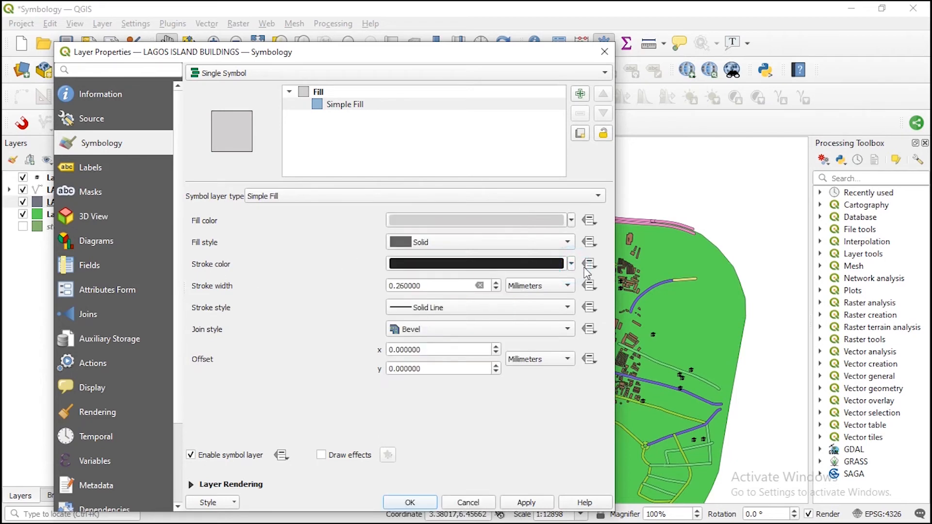
left_click(572, 265)
left_click(463, 217)
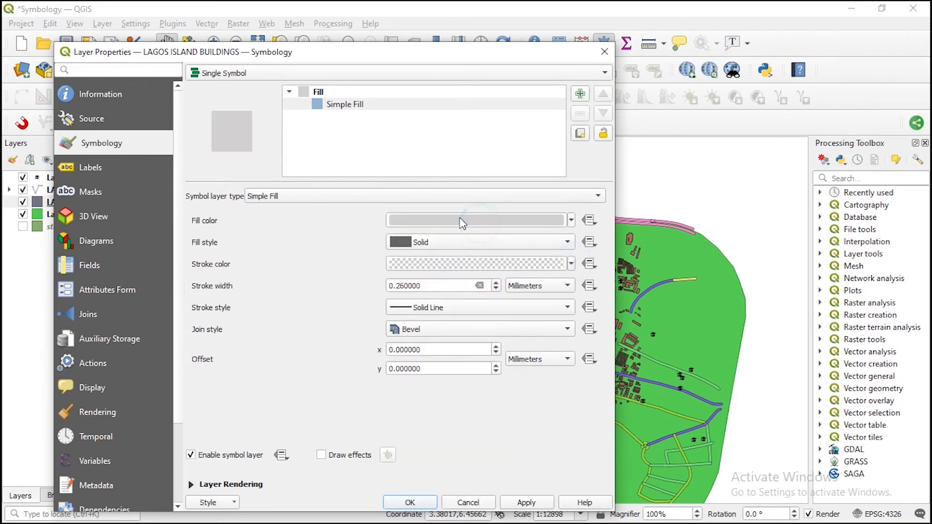
left_click(525, 503)
left_click(423, 502)
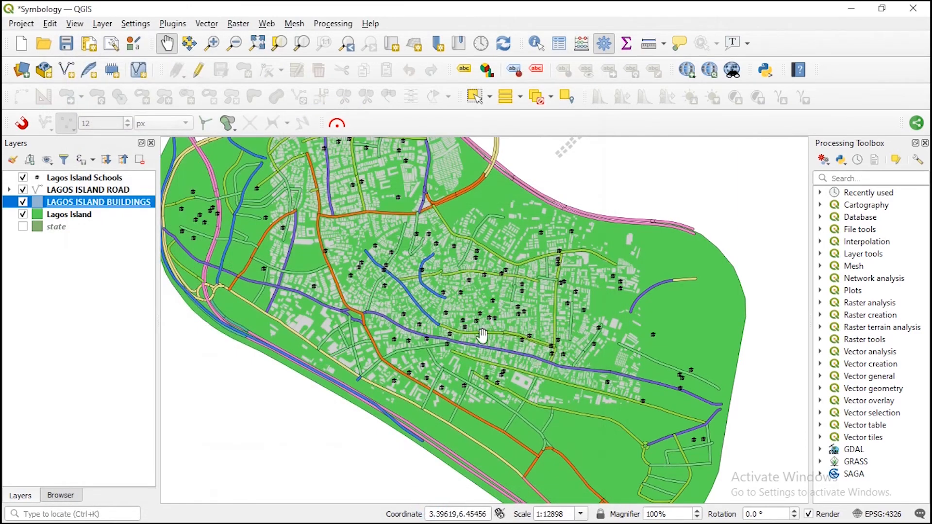
- Make the fill of the Lagos Island layer's Simple Fill transparent
left_click(43, 218)
double_click(49, 220)
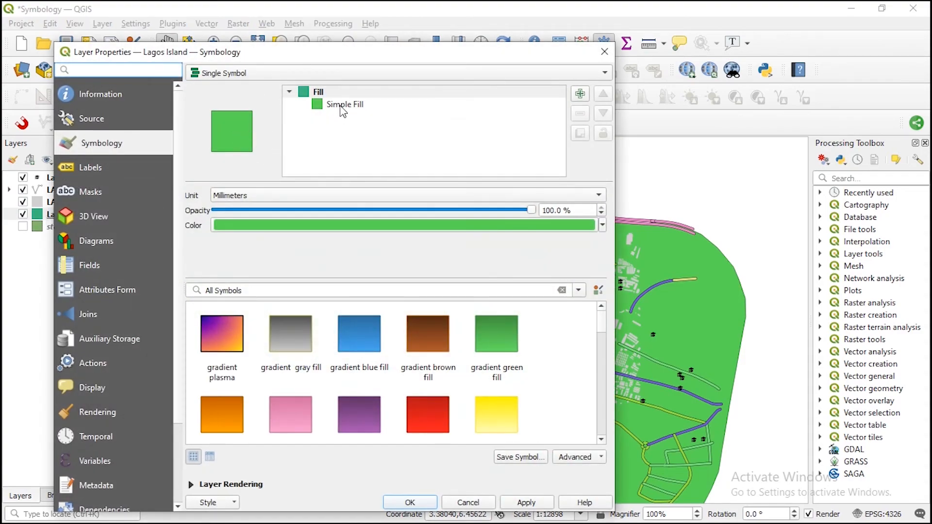
left_click(342, 106)
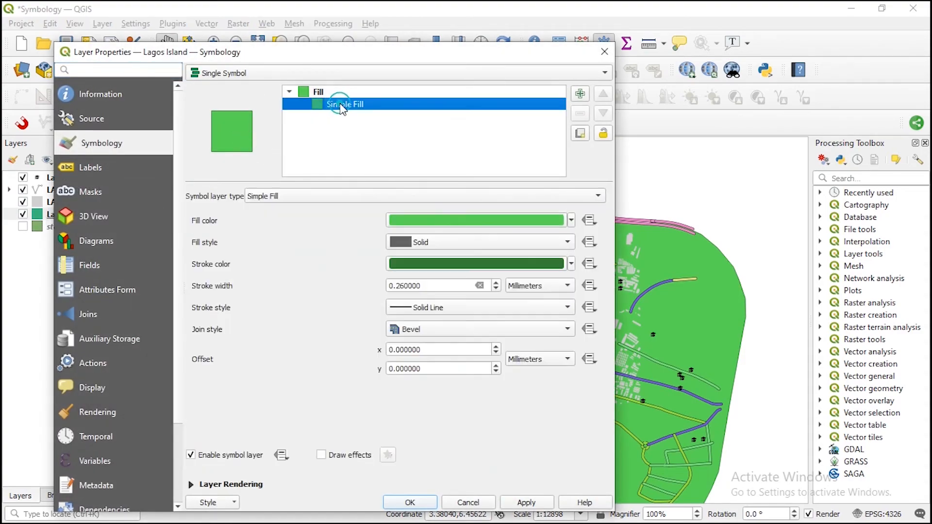
left_click(572, 221)
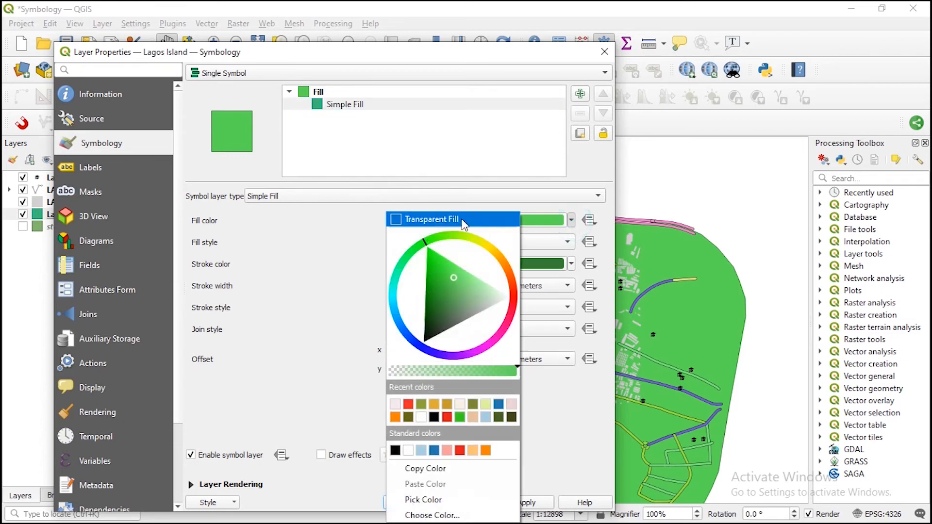
left_click(457, 217)
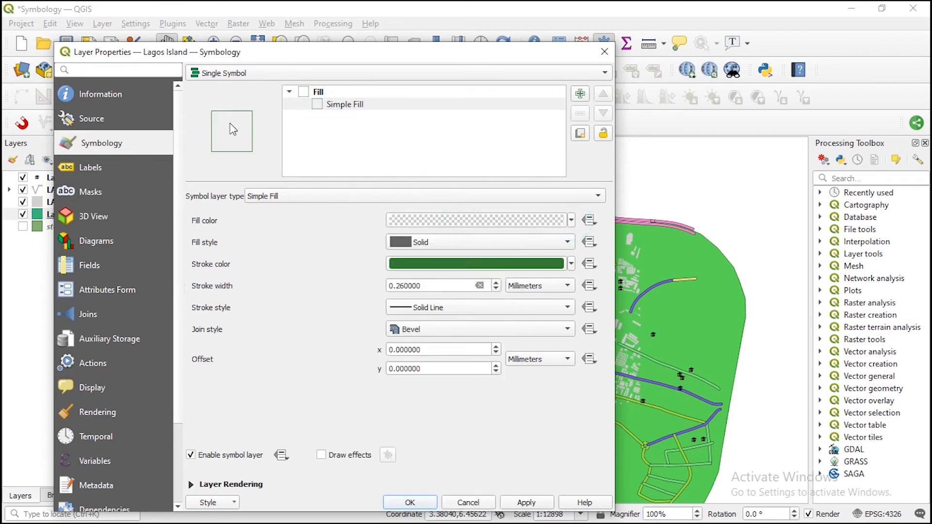
- Increase the stroke width of the Lagos Island outline by three increments, apply it and view the result on the map
left_click(496, 283)
left_click(496, 283)
left_click(496, 283)
left_click(526, 502)
left_click(416, 503)
scroll(414, 349, "down", 1)
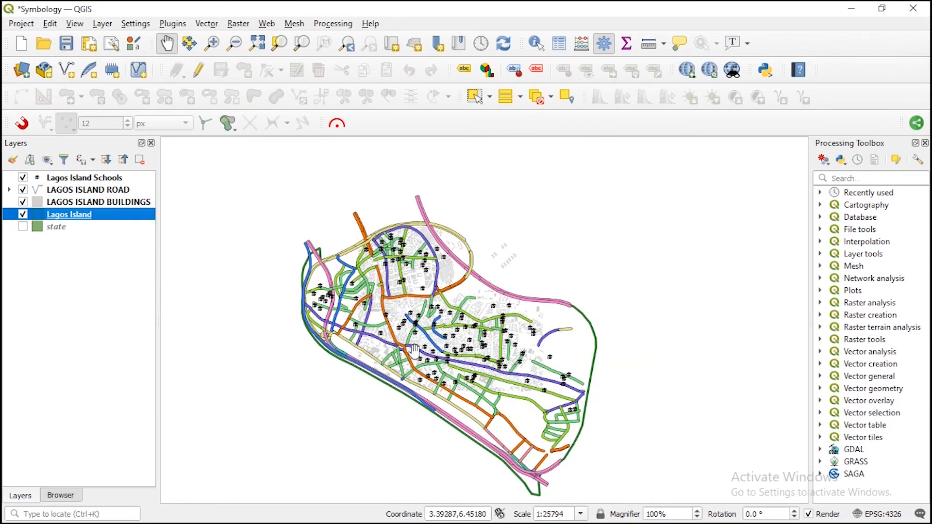
scroll(433, 345, "up", 1)
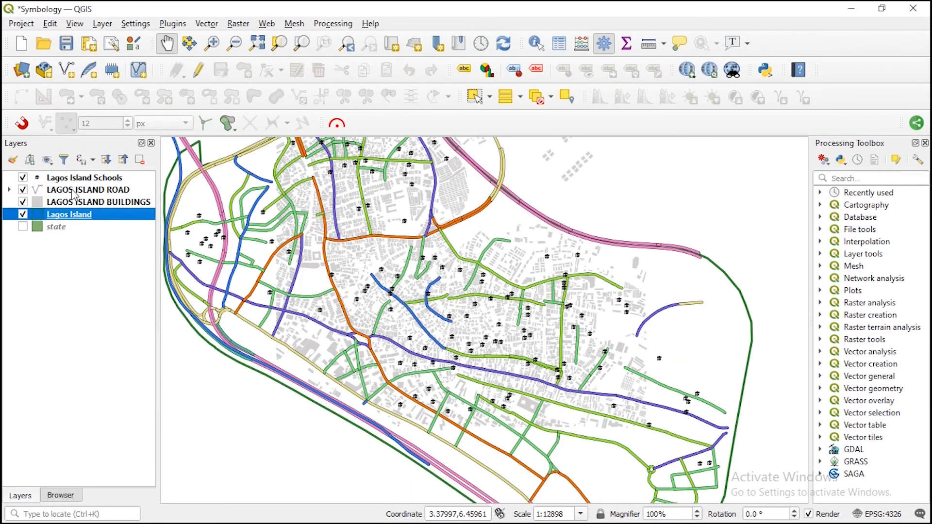
- Hide the Lagos Island, buildings, road and schools layers, show the state layer and fit the map to its extent
left_click(23, 214)
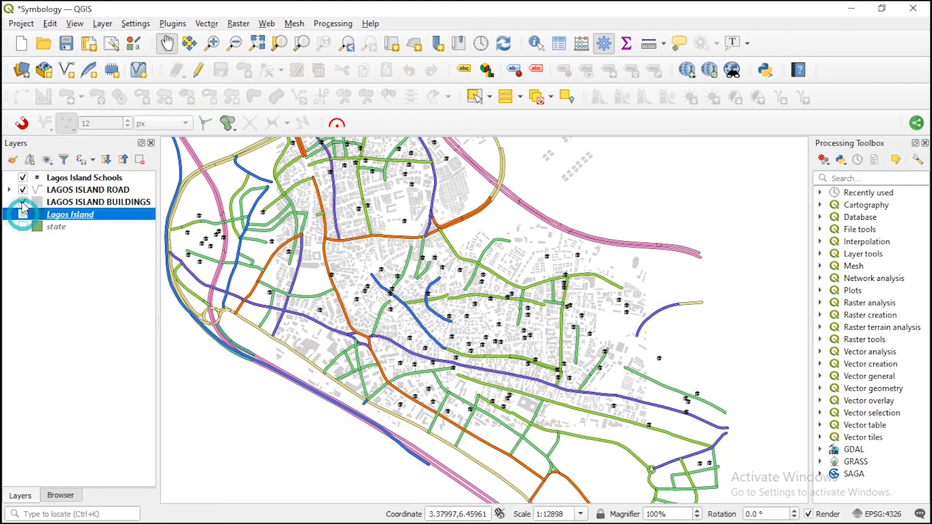
left_click(22, 202)
left_click(23, 190)
left_click(23, 178)
left_click(22, 227)
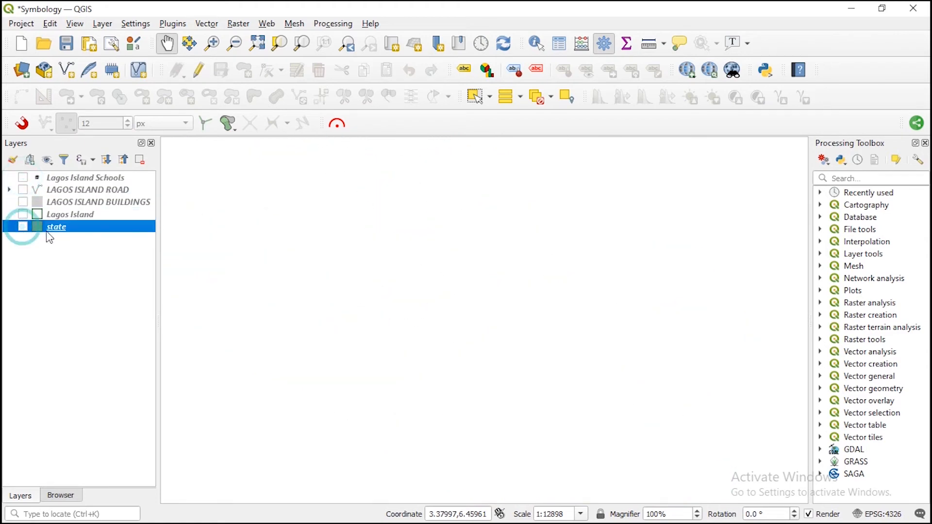
scroll(381, 325, "down", 7)
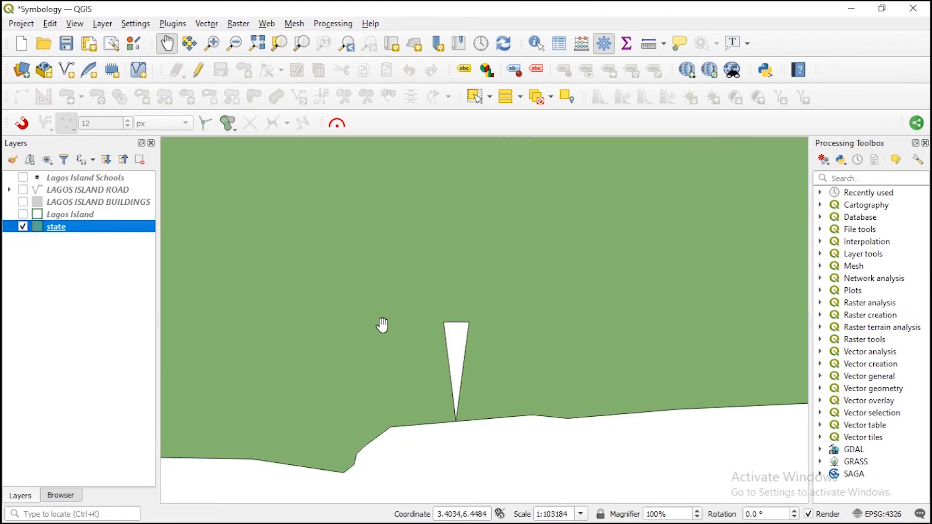
right_click(78, 236)
left_click(108, 236)
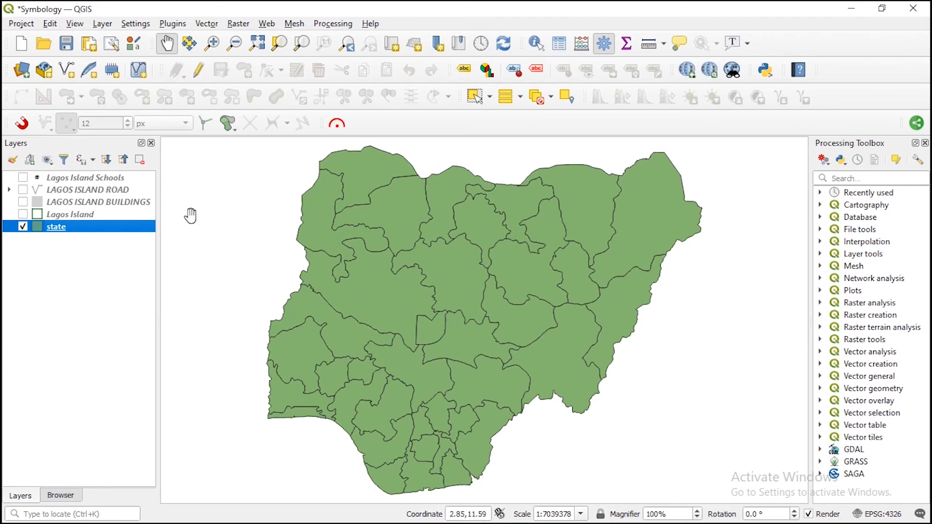
- Examine the NAME and 2006_pop fields in the state layer's attribute table and close it
right_click(53, 227)
left_click(95, 377)
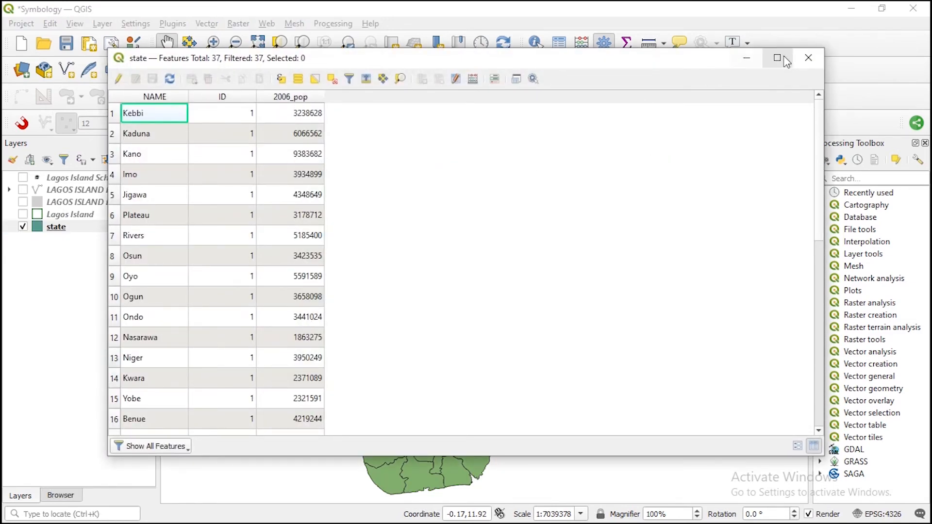
left_click(808, 58)
- Change the state symbology to Categorized, set the symbol color to dark green and run a classification without a value field
double_click(60, 228)
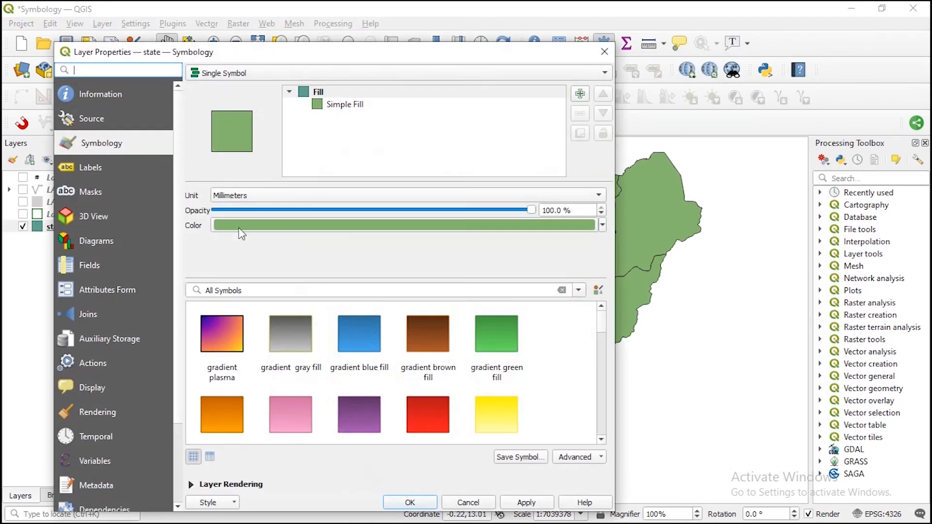
left_click(246, 72)
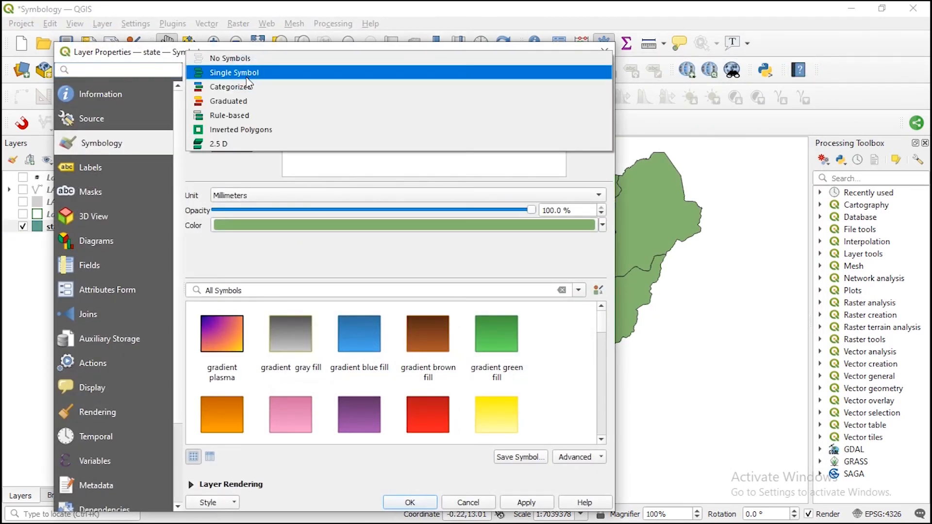
left_click(224, 91)
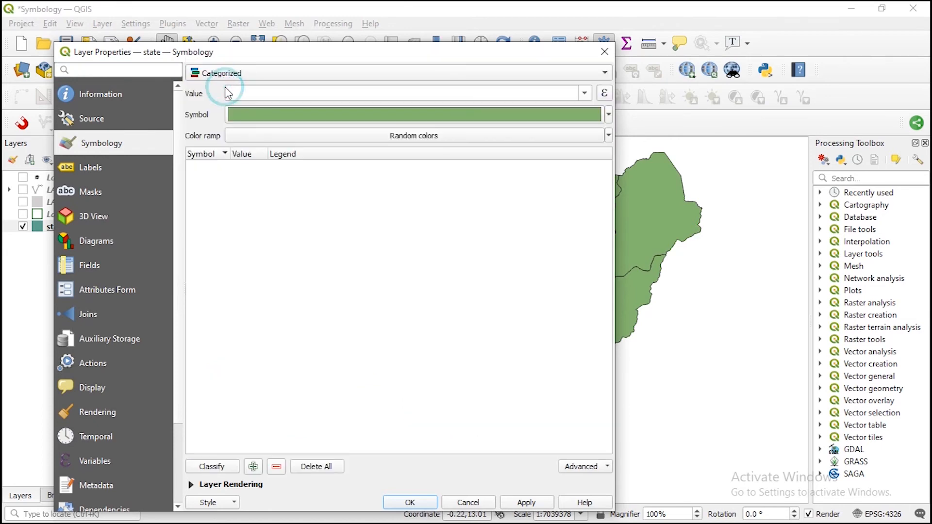
left_click(609, 116)
left_click(311, 226)
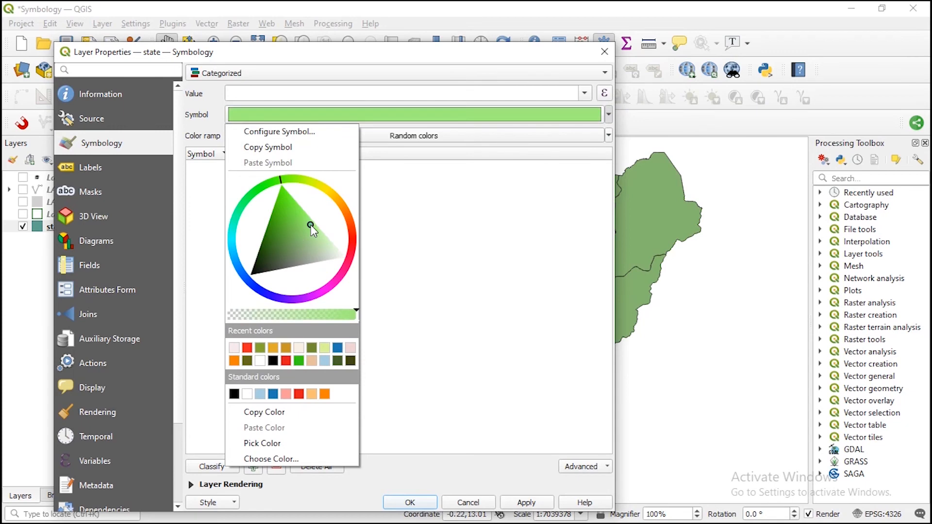
left_click(287, 247)
left_click(436, 242)
left_click(227, 464)
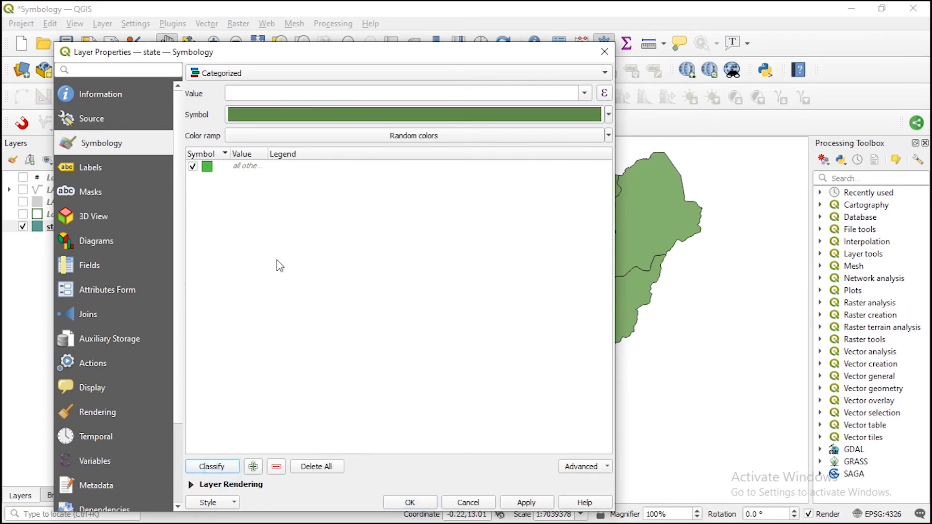
- Categorize the state layer by the 2006_pop field, classify with random colors and apply it
left_click(580, 92)
left_click(292, 143)
left_click(212, 466)
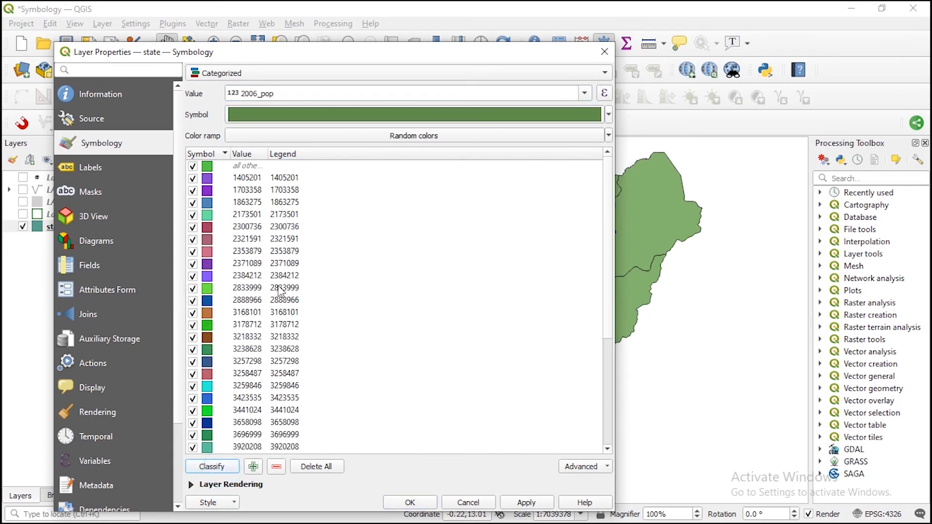
left_click(526, 502)
left_click(410, 502)
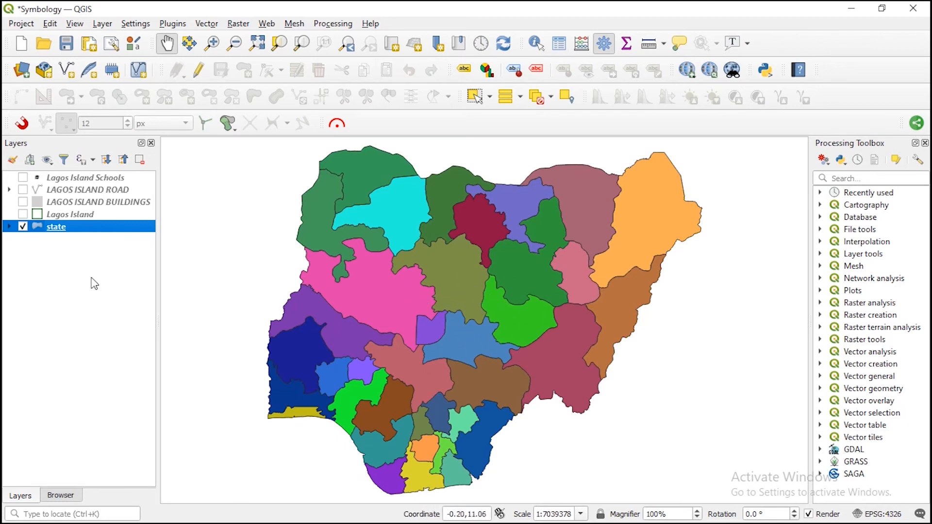
- Change the state symbology to Graduated on 2006_pop, classify into 5 Equal Count (Quantile) classes with the white-to-red ramp and apply it
double_click(56, 227)
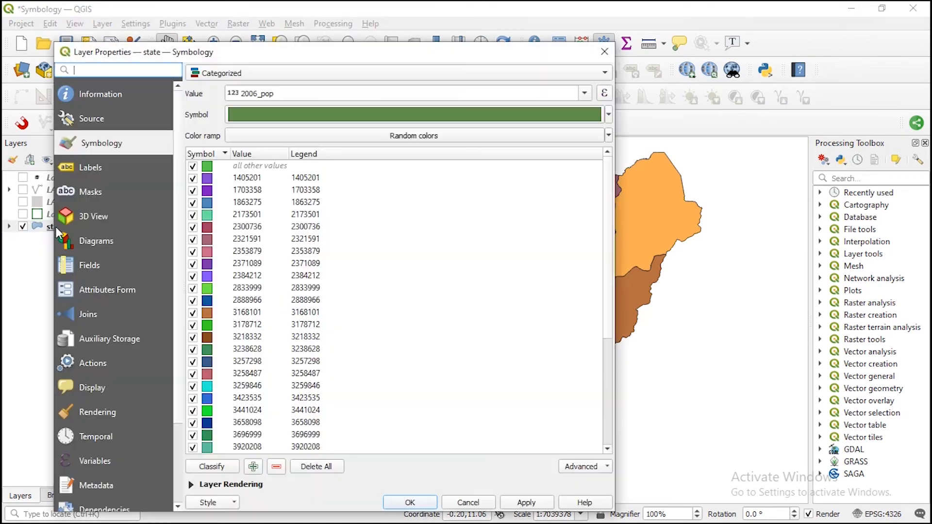
left_click(272, 74)
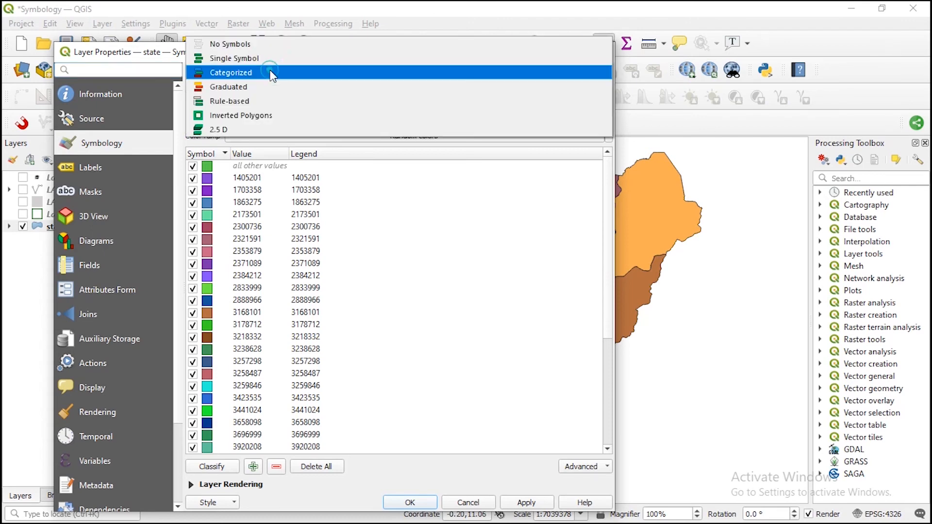
left_click(249, 91)
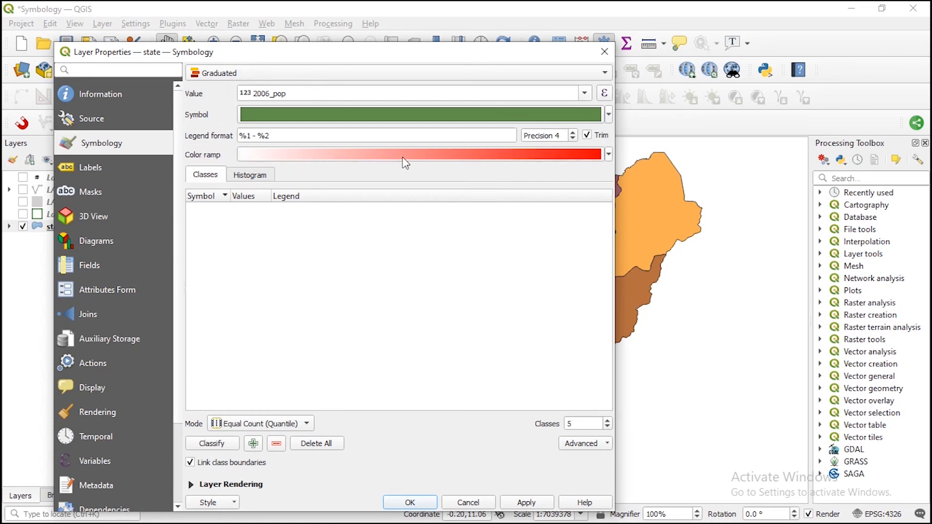
left_click(214, 444)
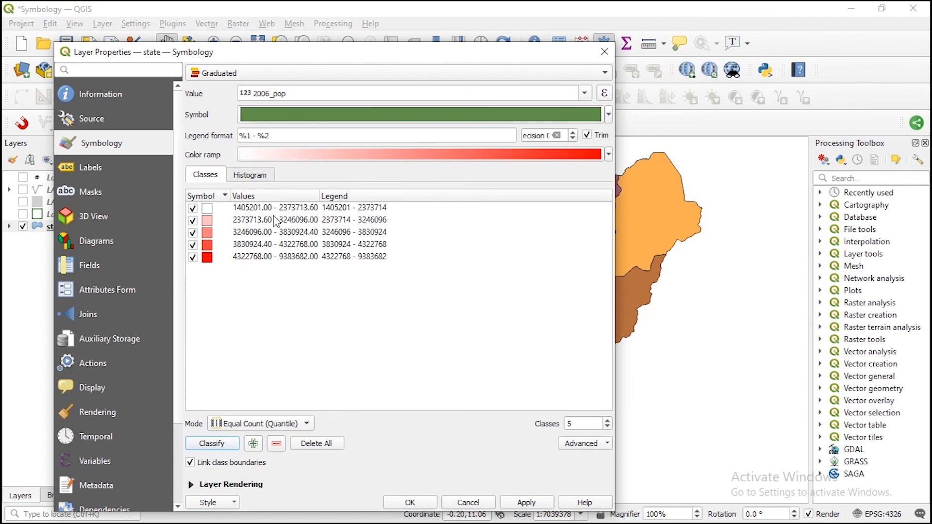
left_click(526, 501)
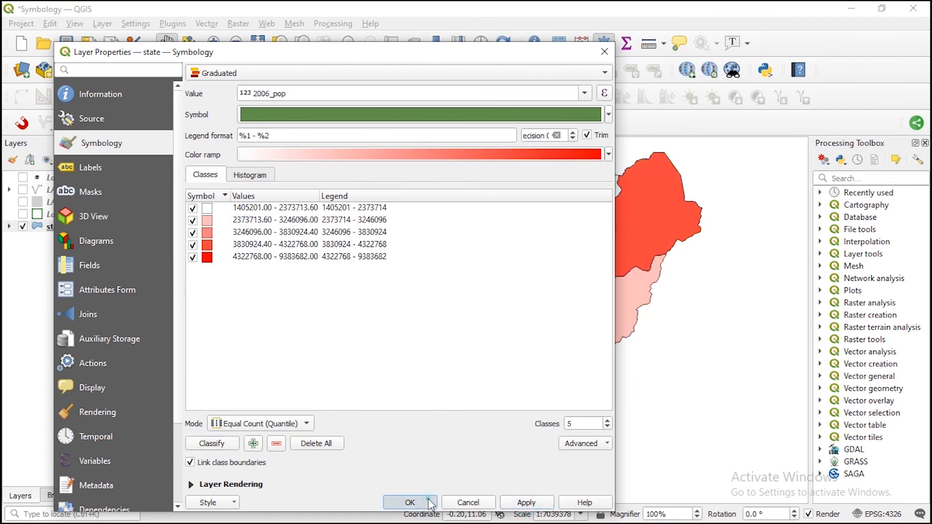
left_click(413, 502)
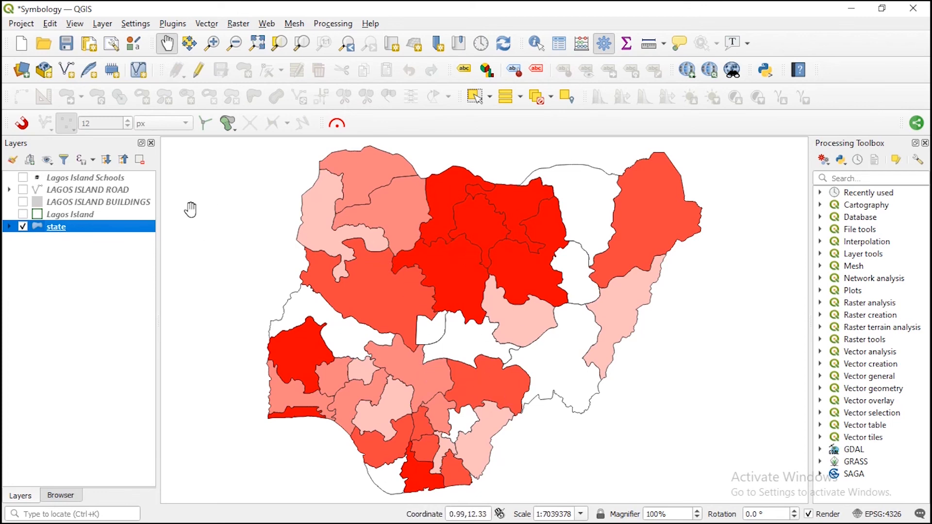
- Reduce the state layer's graduated 2006_pop classification to 2 classes and apply it to the map
double_click(52, 228)
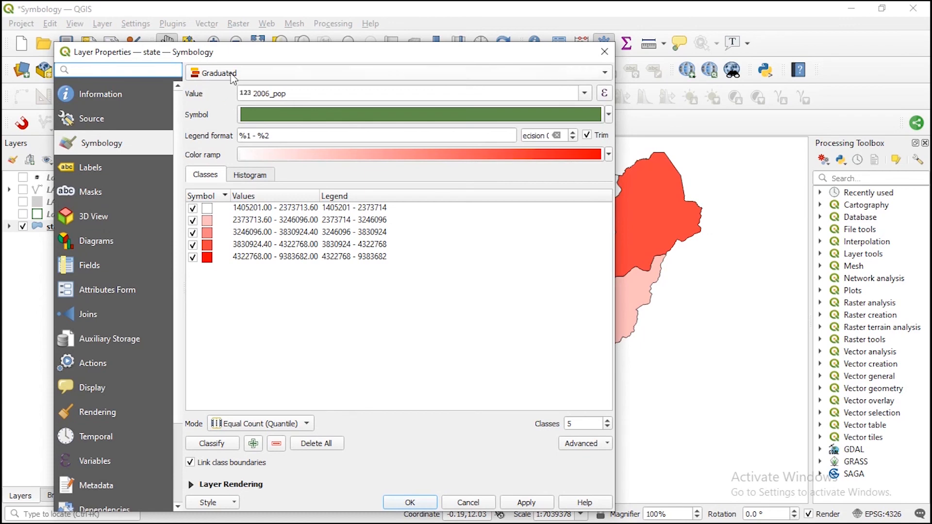
left_click(233, 73)
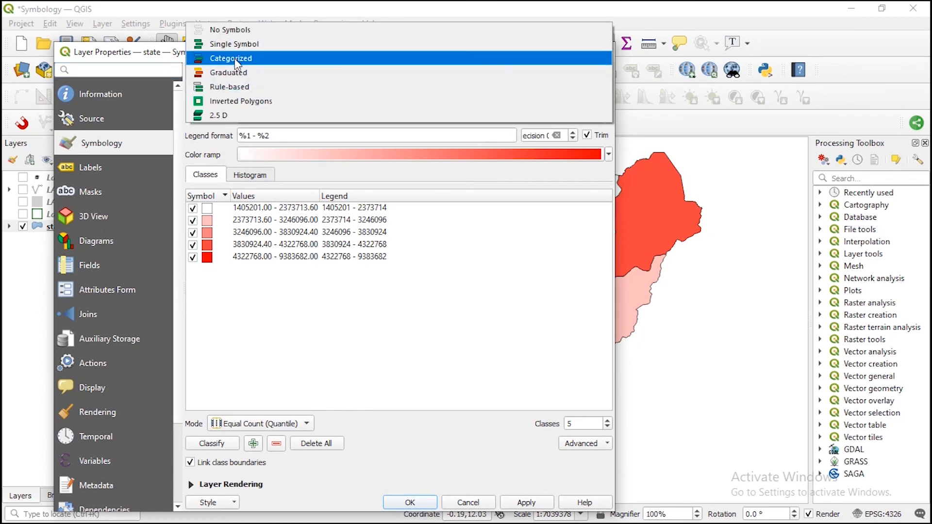
left_click(234, 71)
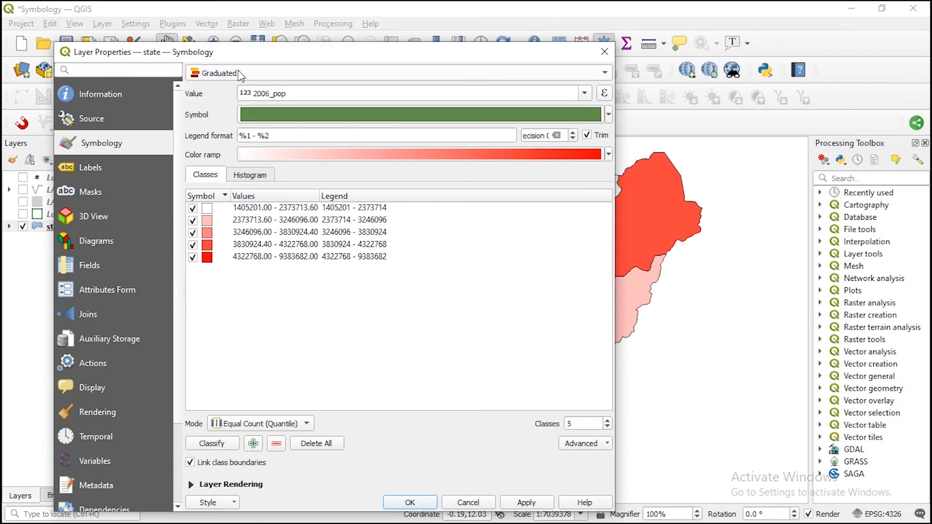
left_click(607, 427)
left_click(607, 427)
left_click(607, 427)
left_click(526, 503)
left_click(410, 502)
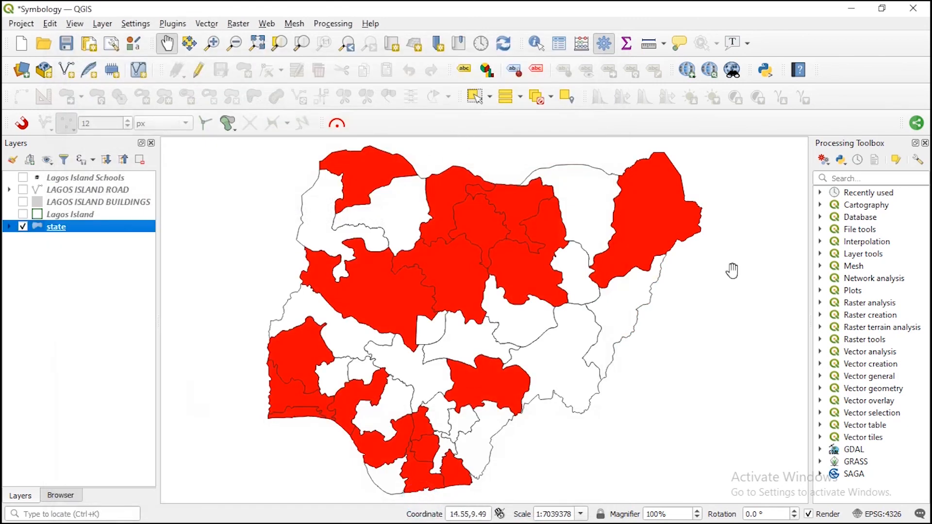
- Set the state layer's graduated 2006_pop classification to 7 classes, apply it and close the layer properties
left_click(58, 231)
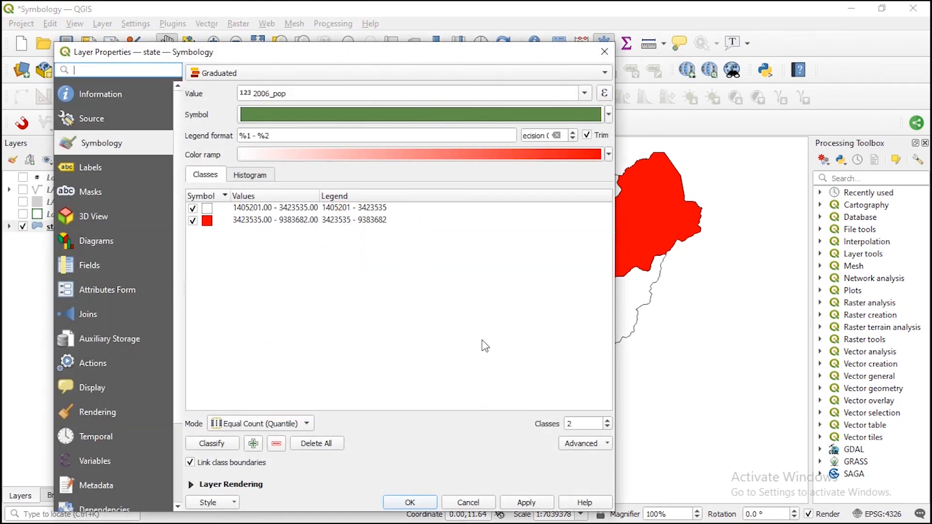
left_click(608, 421)
left_click(607, 422)
left_click(608, 421)
left_click(608, 421)
left_click(608, 422)
left_click(526, 502)
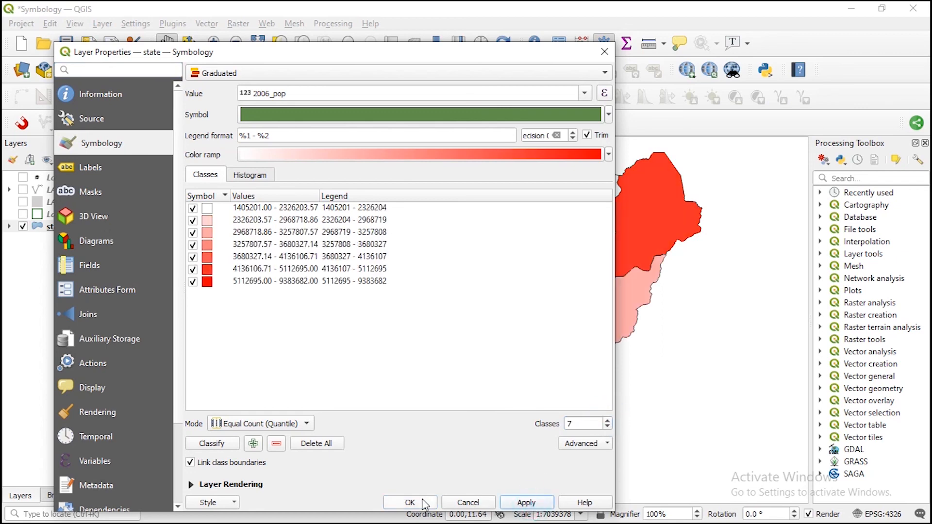
left_click(411, 503)
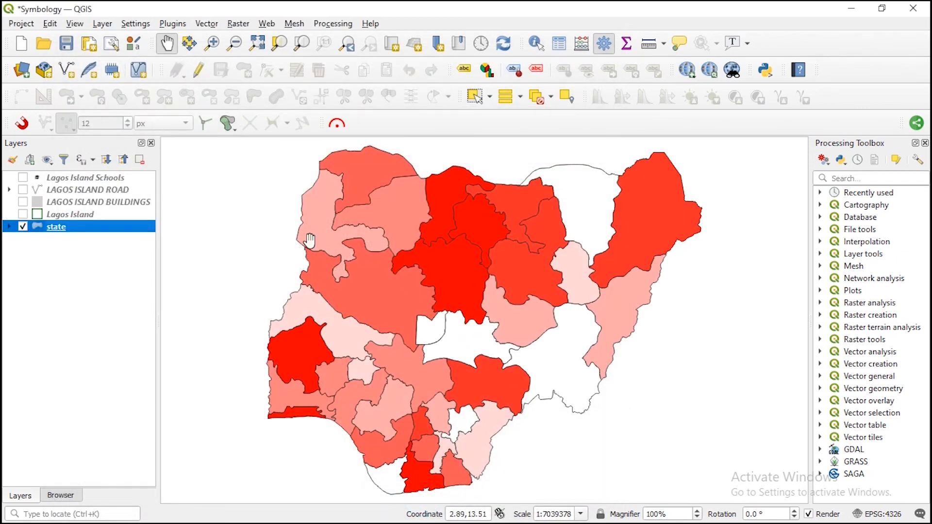